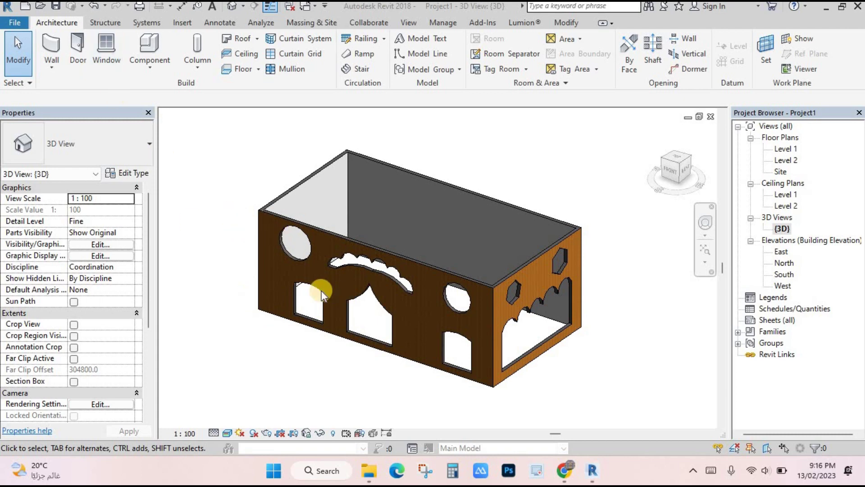
Step: Zoom and pan the 3D view to frame the whole arched box model
scroll(321, 290, up, 1)
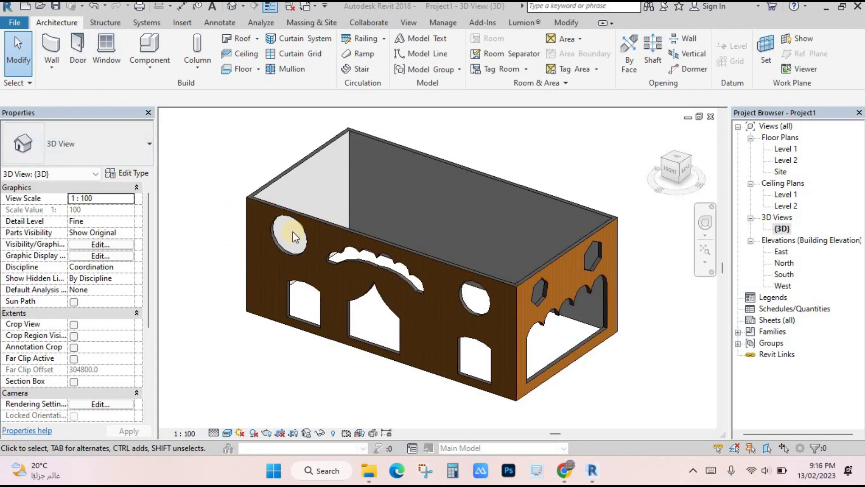
scroll(380, 329, up, 1)
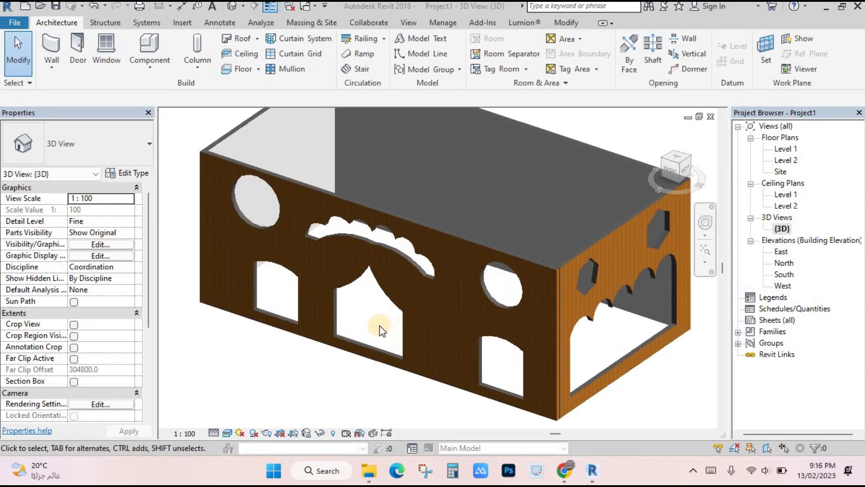
scroll(523, 329, up, 1)
scroll(634, 343, up, 1)
scroll(634, 344, down, 2)
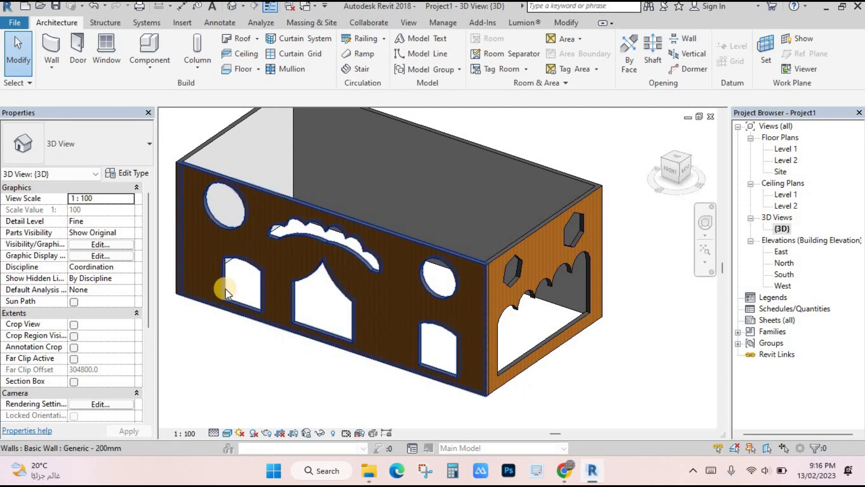
middle_drag(235, 297, 285, 320)
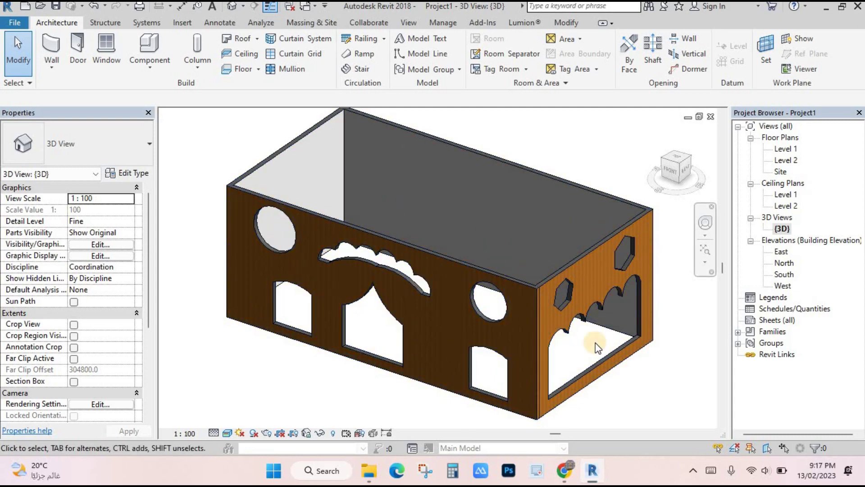
middle_drag(517, 274, 521, 285)
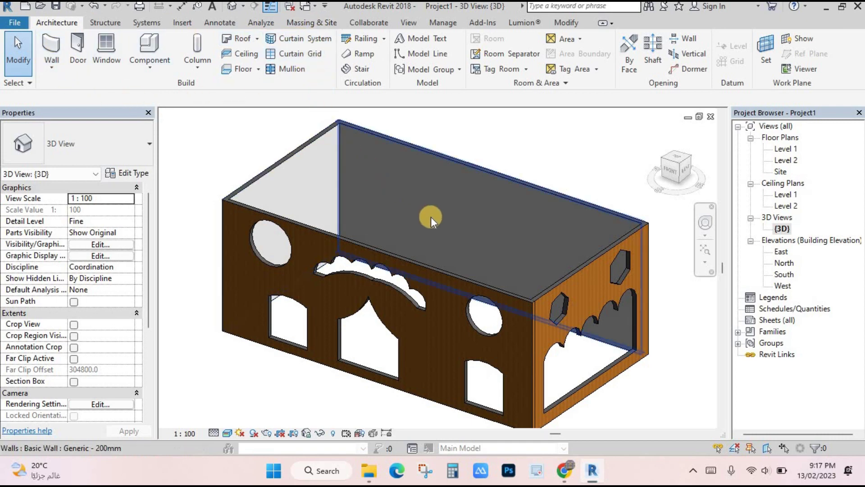
middle_drag(431, 217, 431, 199)
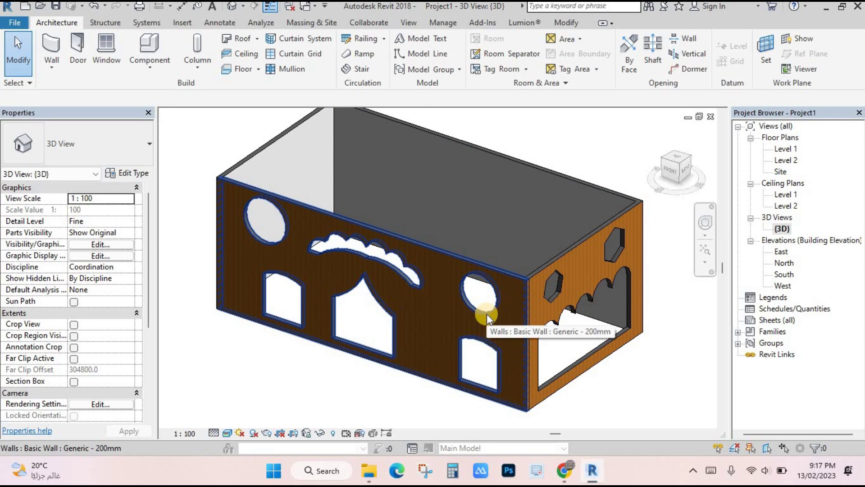
middle_drag(488, 205, 494, 222)
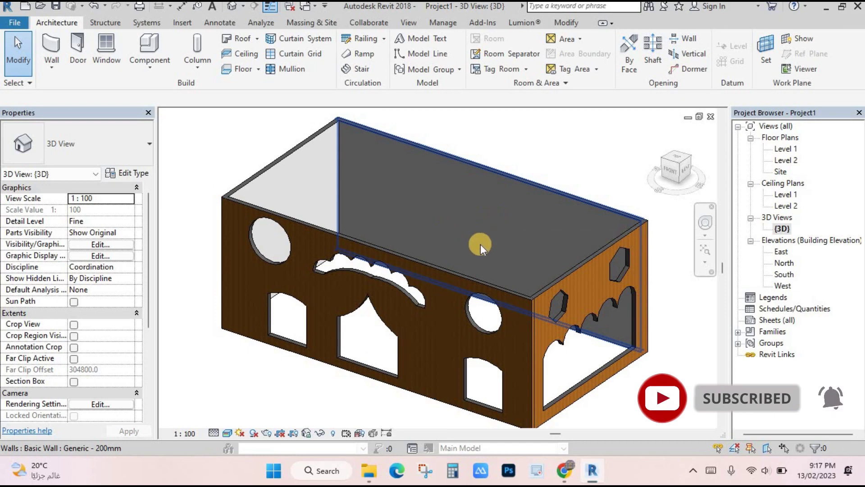
mouse_move(556, 250)
middle_down()
mouse_move(487, 307)
mouse_move(498, 344)
mouse_move(435, 338)
mouse_move(461, 345)
mouse_move(472, 334)
middle_up()
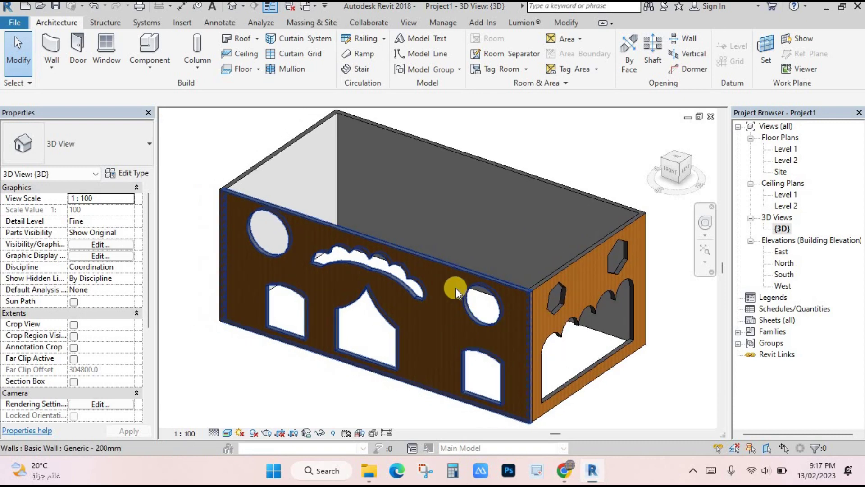
Step: Crossing-select every wall of the box model and delete them all
scroll(451, 259, down, 1)
scroll(460, 267, down, 2)
scroll(542, 255, down, 1)
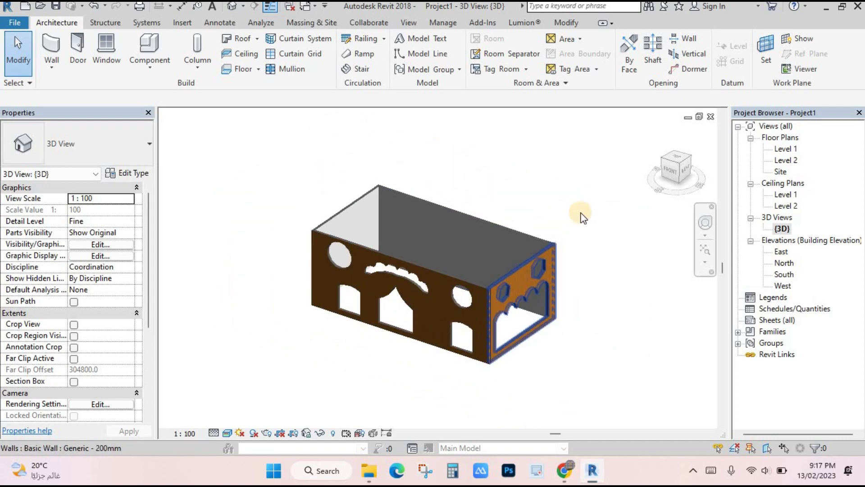
drag(402, 322, 272, 382)
key(Delete)
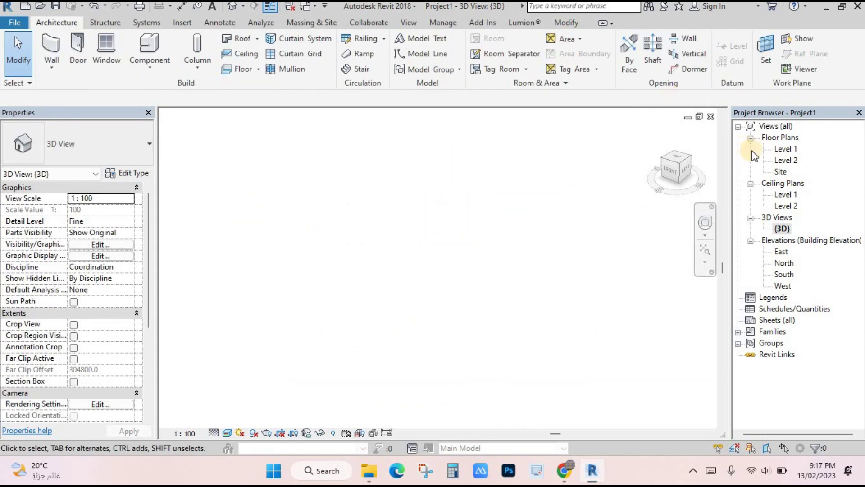
Step: On Level 1, draw a 17000 × 6000 rectangle of architectural walls
double_click(786, 149)
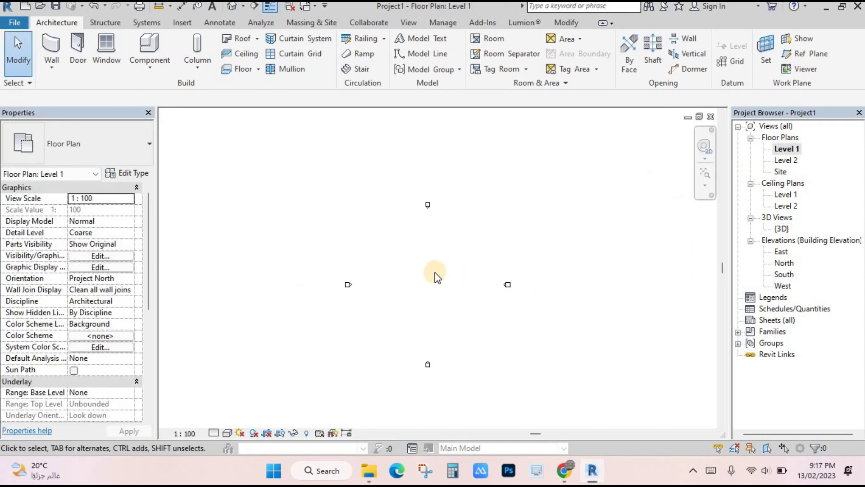
scroll(436, 275, up, 1)
click(55, 70)
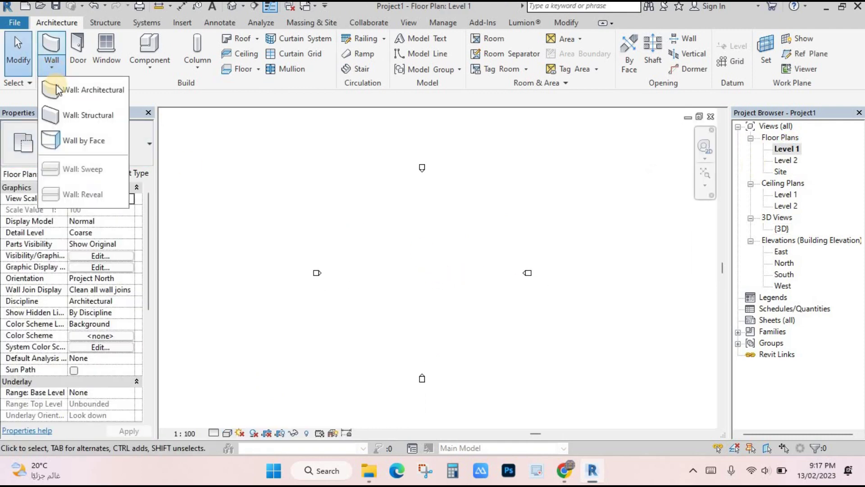
click(56, 89)
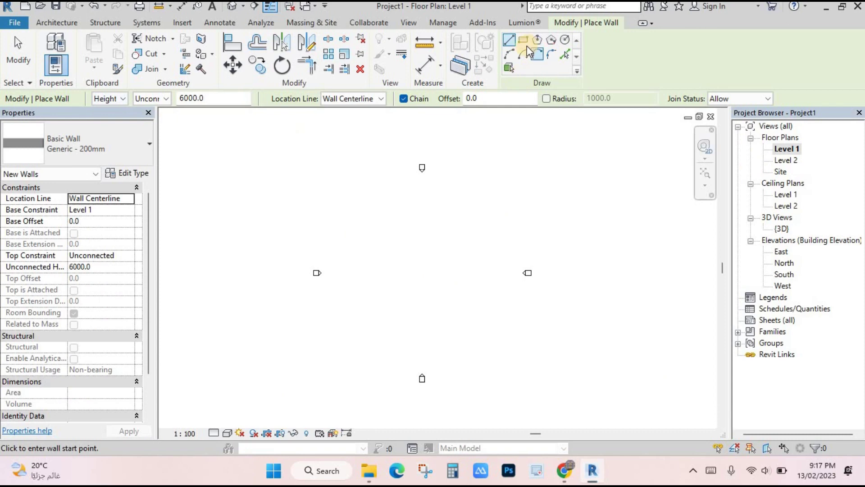
click(128, 143)
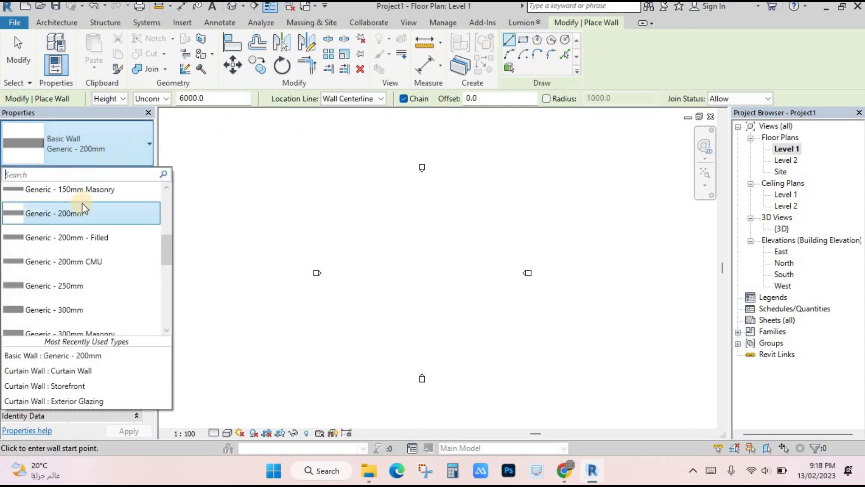
click(523, 40)
scroll(396, 248, up, 1)
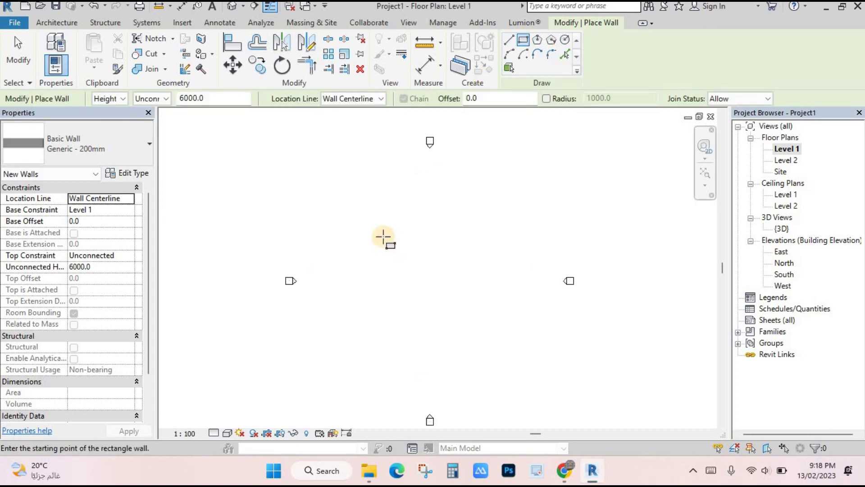
middle_drag(384, 237, 351, 198)
click(346, 193)
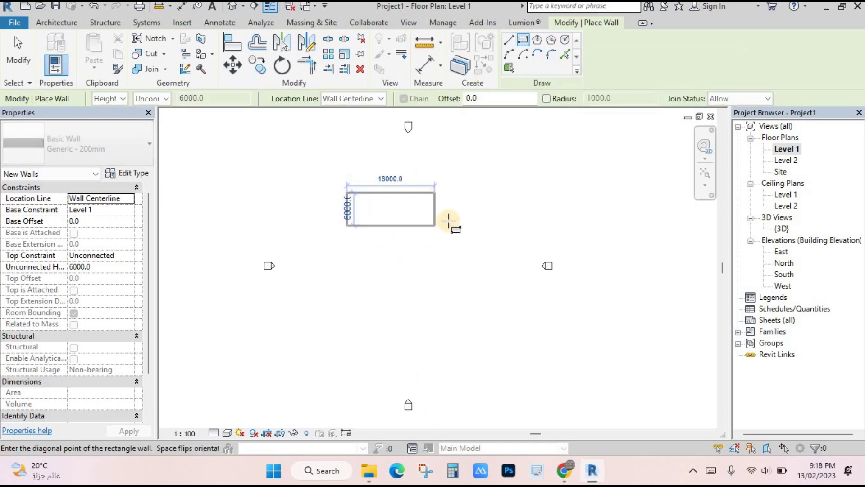
scroll(418, 209, up, 1)
middle_drag(418, 209, 438, 240)
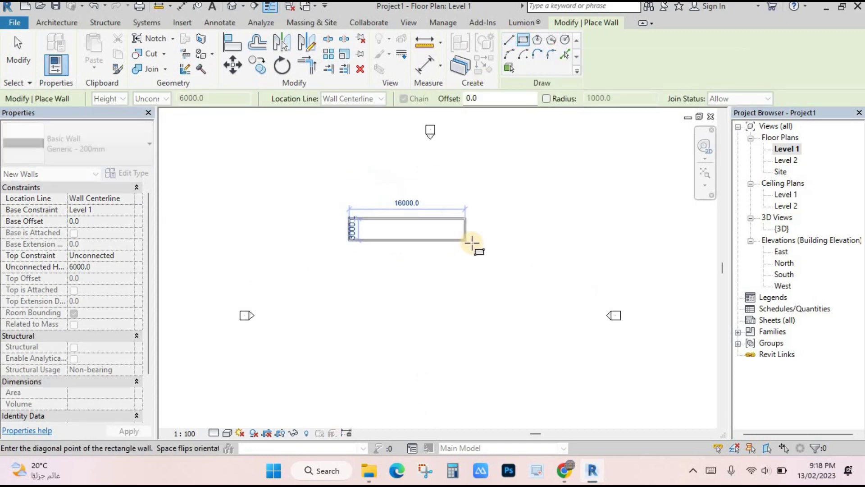
click(492, 235)
Step: Add a dividing wall between the midpoints of the rectangle's top and bottom walls
click(508, 40)
scroll(411, 227, up, 1)
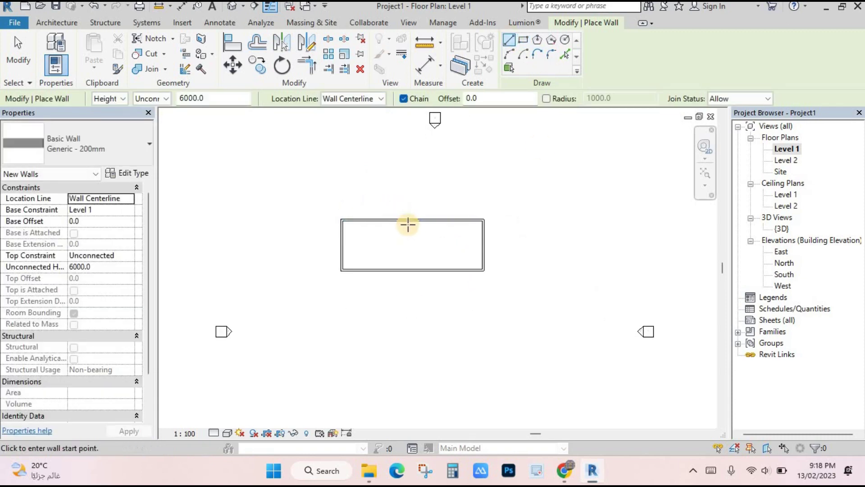
click(412, 219)
click(412, 270)
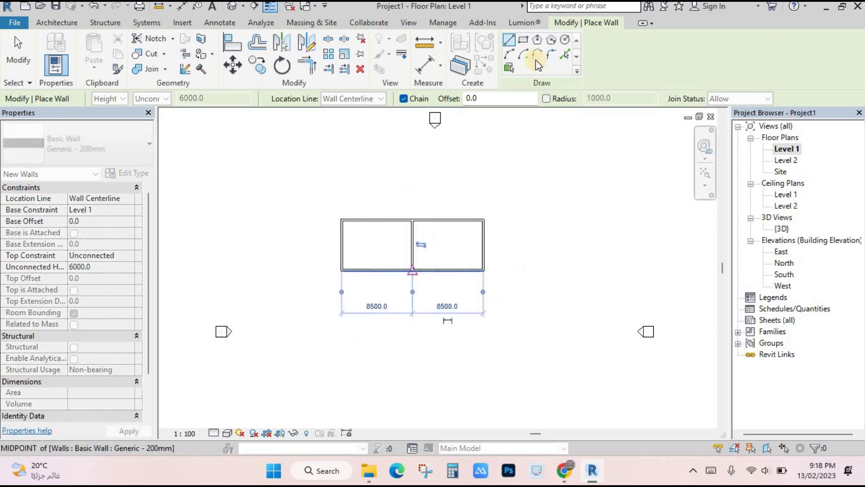
key(Escape)
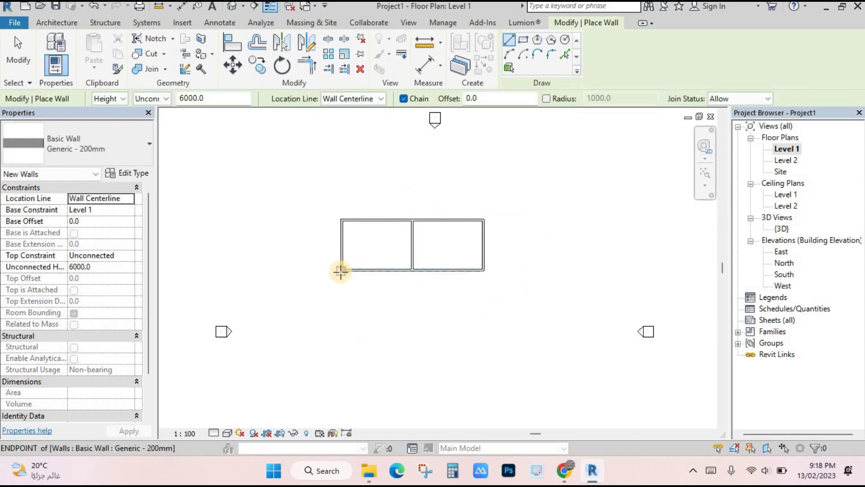
Step: Draw a second 6000-deep bay of walls below the rectangle
click(342, 270)
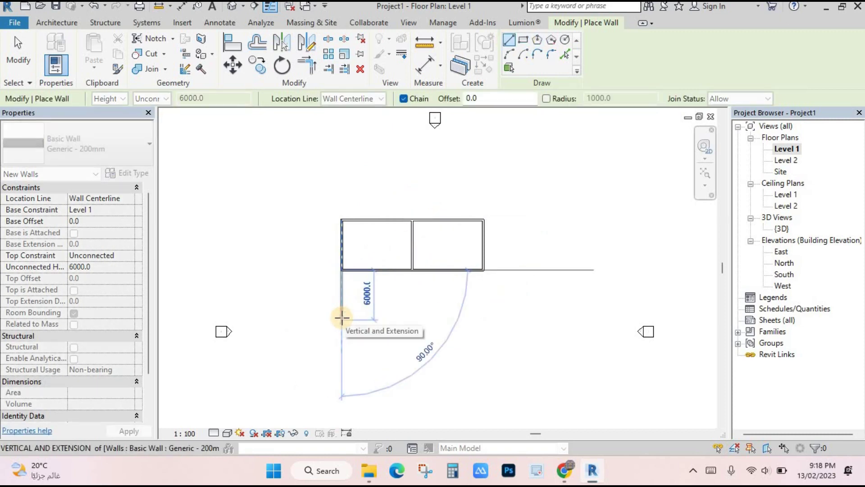
click(342, 318)
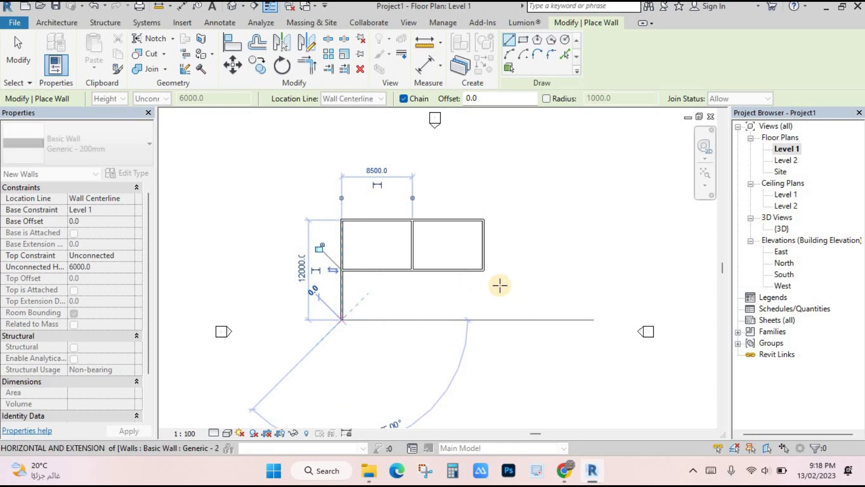
click(482, 318)
click(483, 270)
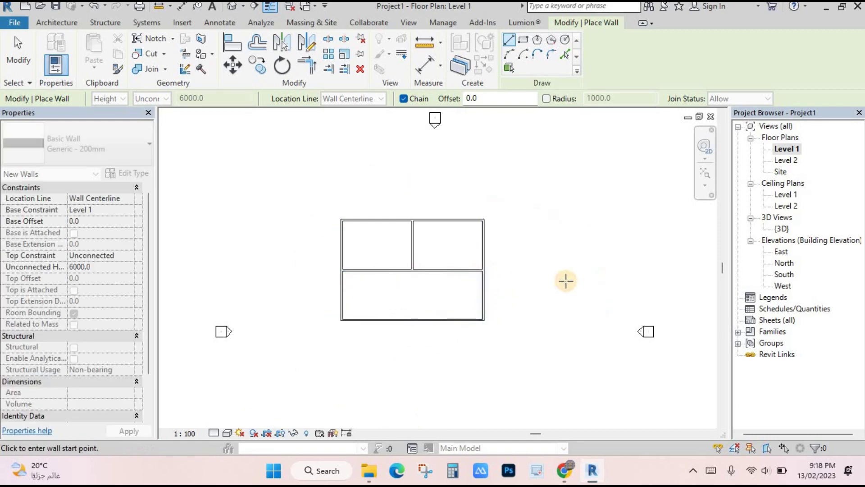
Step: Inspect the two upper rooms and lower bay in 3D, then return to the Level 1 plan
click(232, 7)
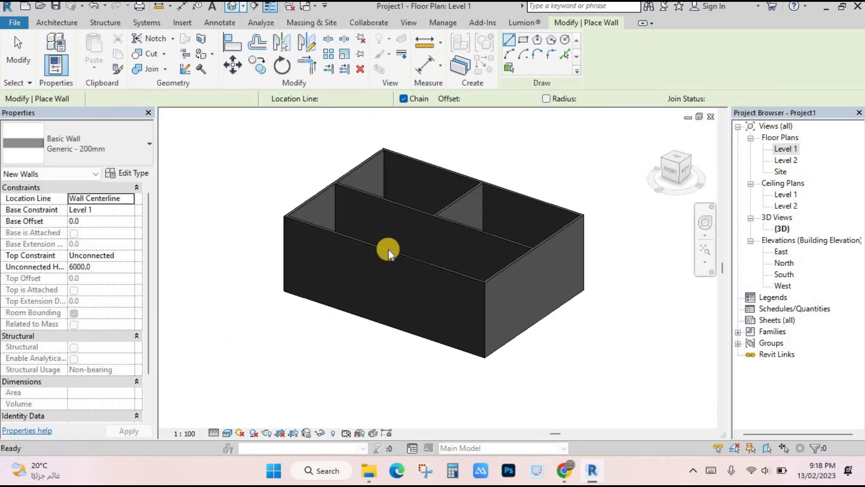
scroll(433, 242, up, 2)
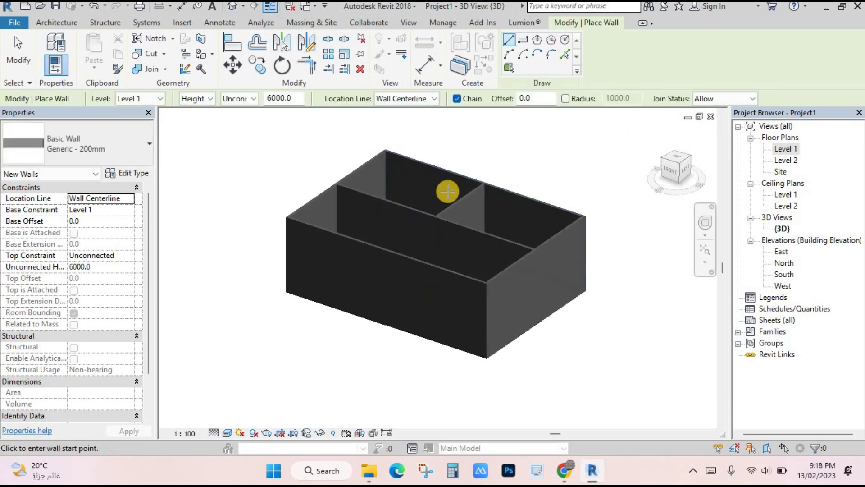
key(Escape)
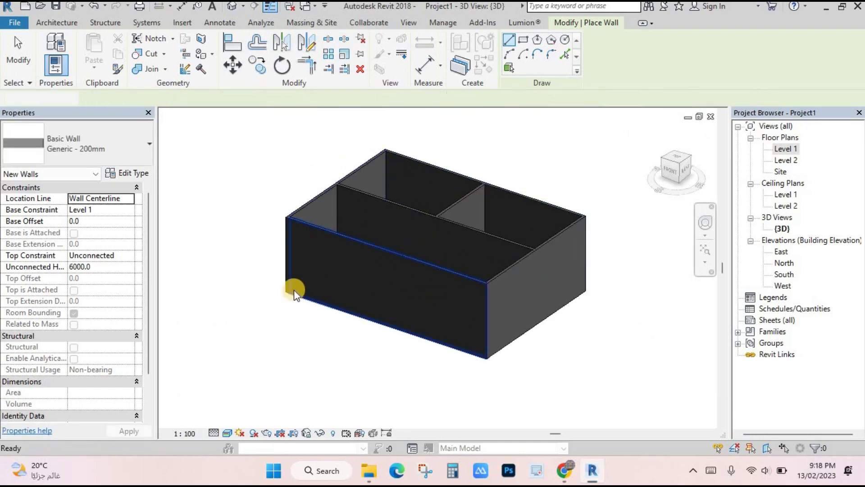
key(Escape)
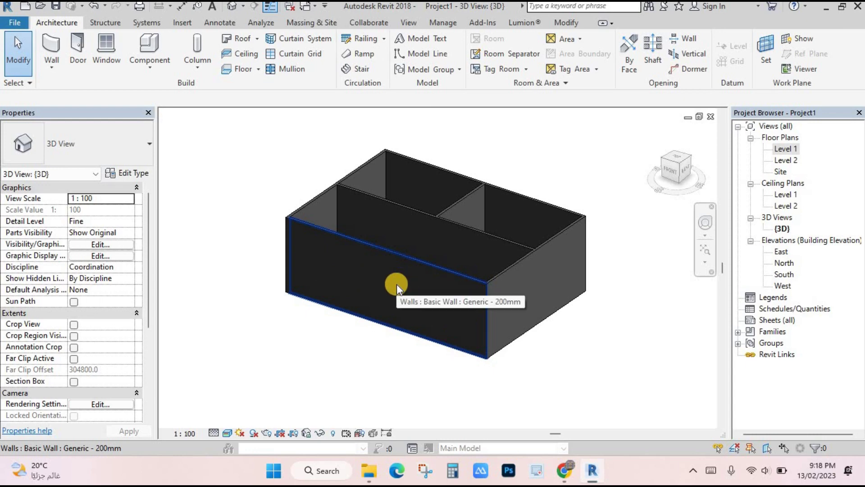
middle_drag(393, 314, 399, 299)
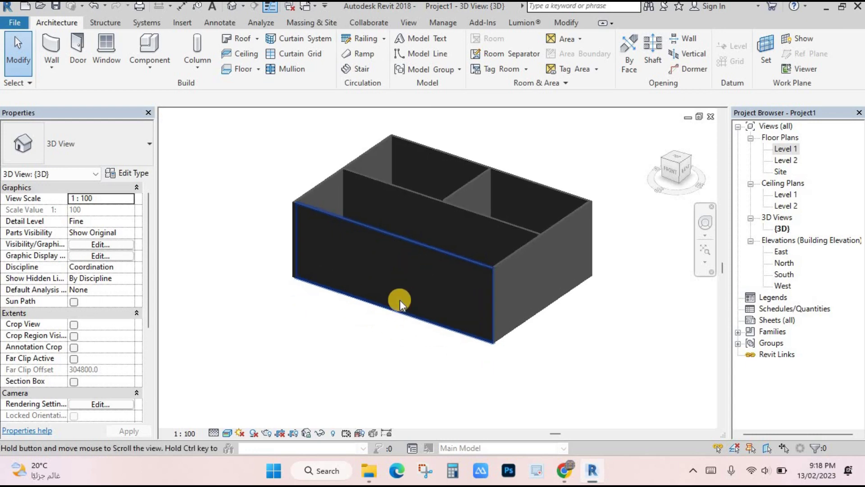
click(404, 239)
key(Escape)
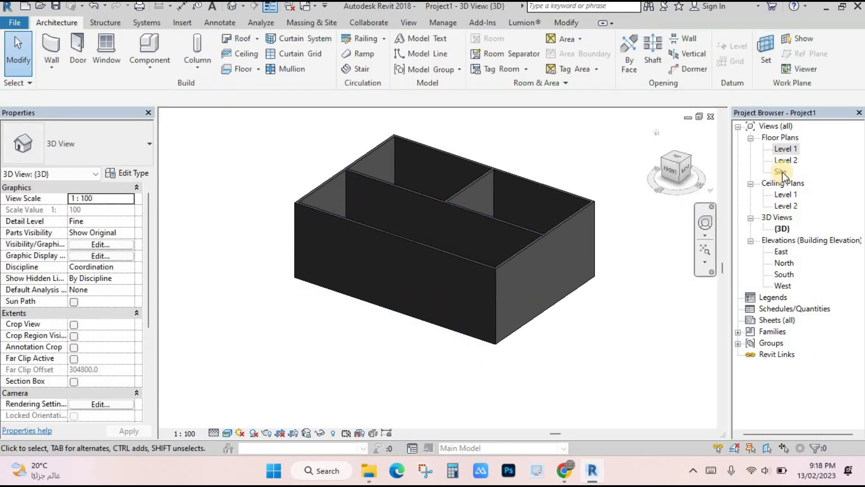
double_click(786, 148)
Step: Place two M_Single-Flush 0915 × 2134mm doors in the interior wall, the second with flipped swing
scroll(421, 260, up, 2)
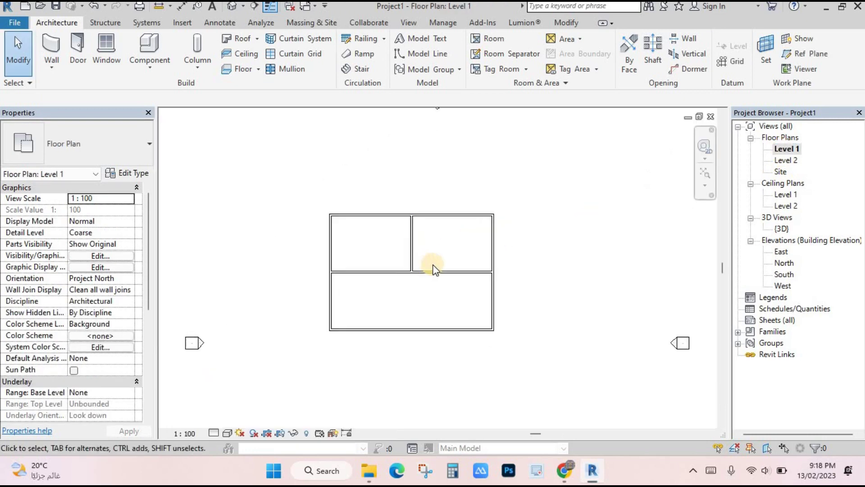
click(51, 56)
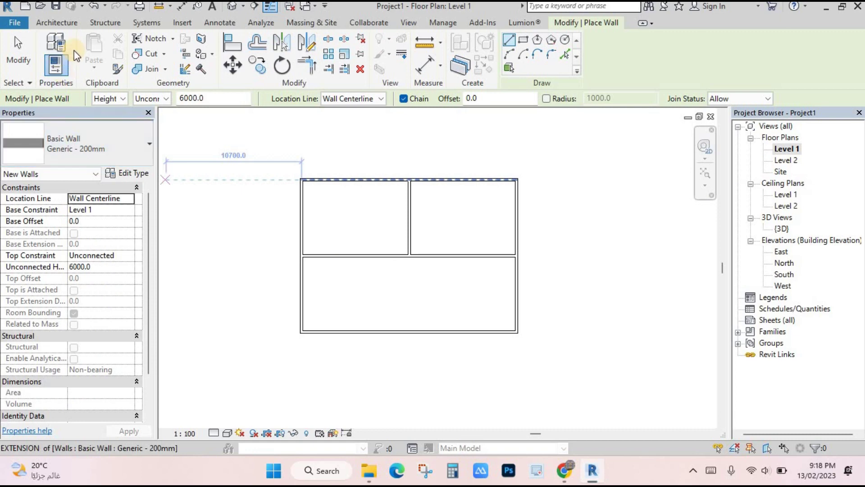
key(Escape)
key(Escape)
click(80, 43)
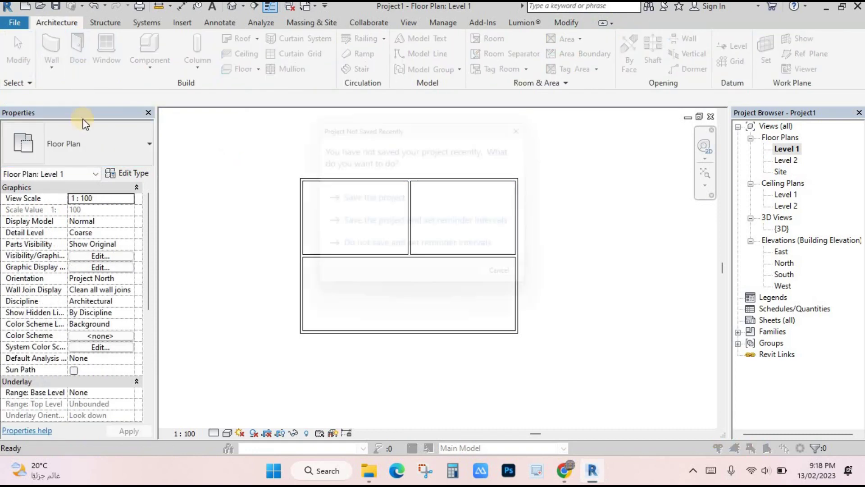
key(Escape)
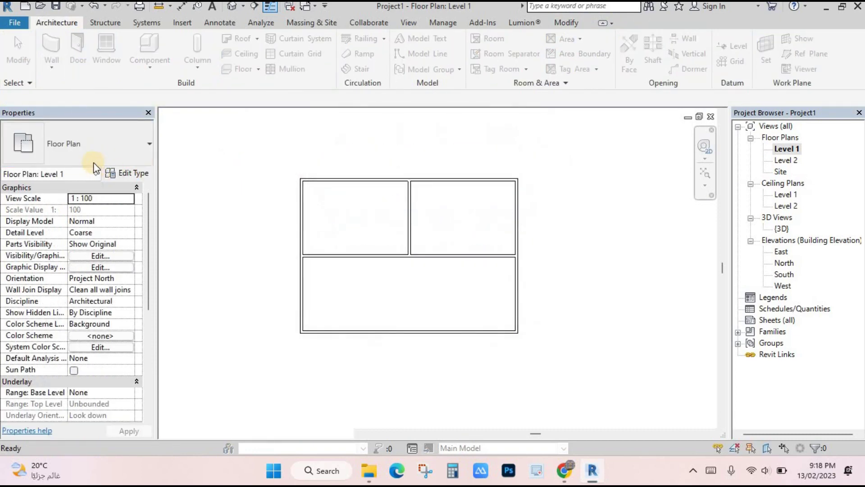
scroll(396, 255, up, 1)
click(396, 255)
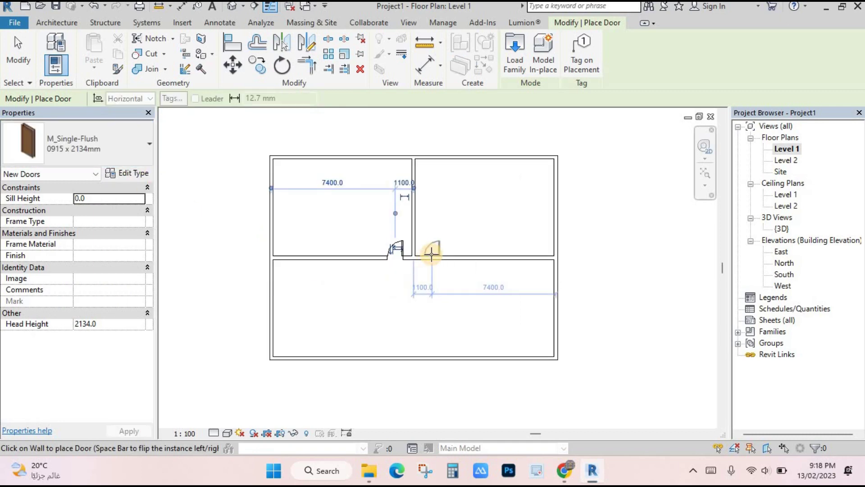
key(space)
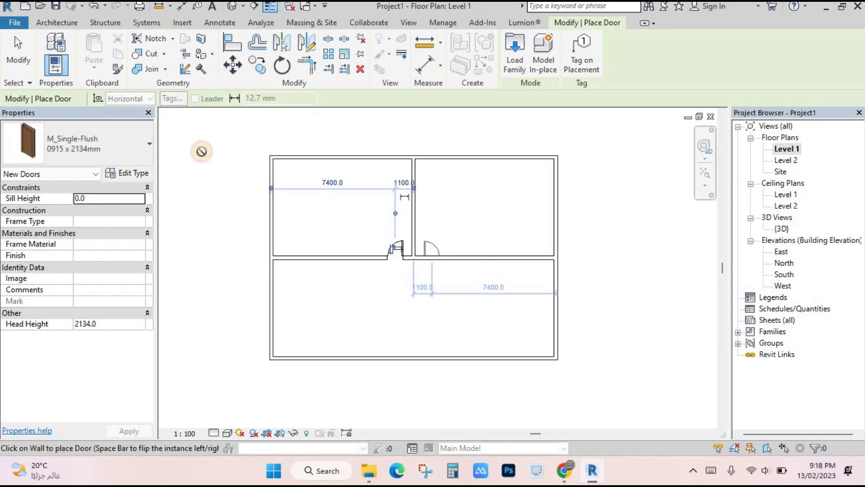
click(93, 21)
click(66, 23)
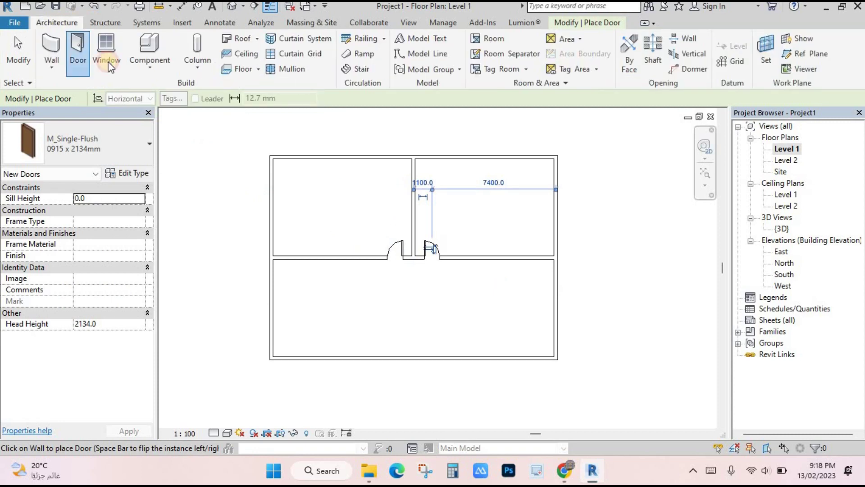
Step: Place four M_Fixed 0915 × 1830mm windows in the interior wall, two each side of the doors
click(107, 59)
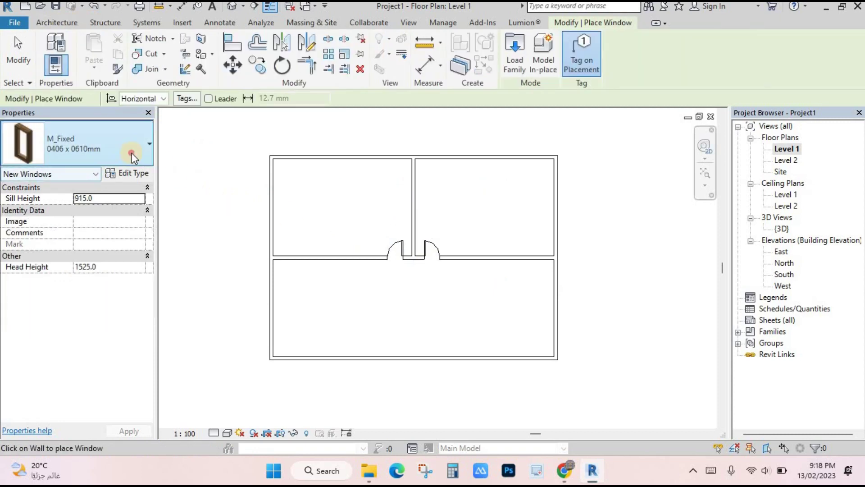
click(129, 151)
click(85, 334)
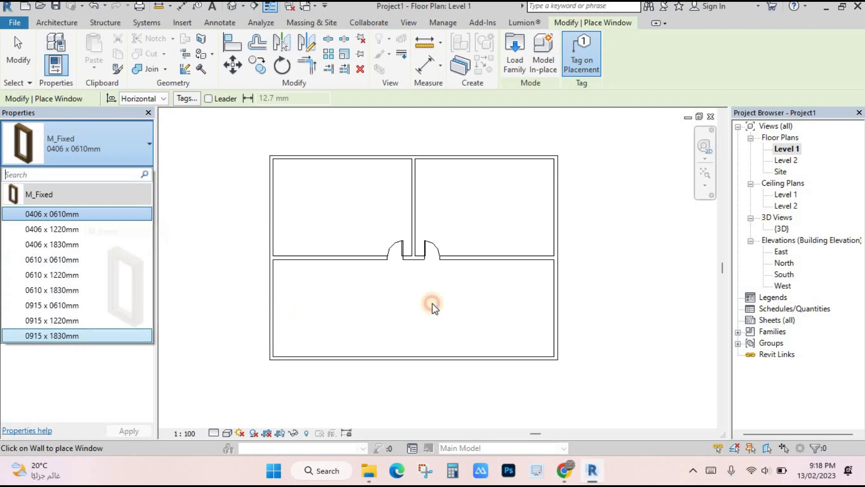
scroll(473, 253, up, 2)
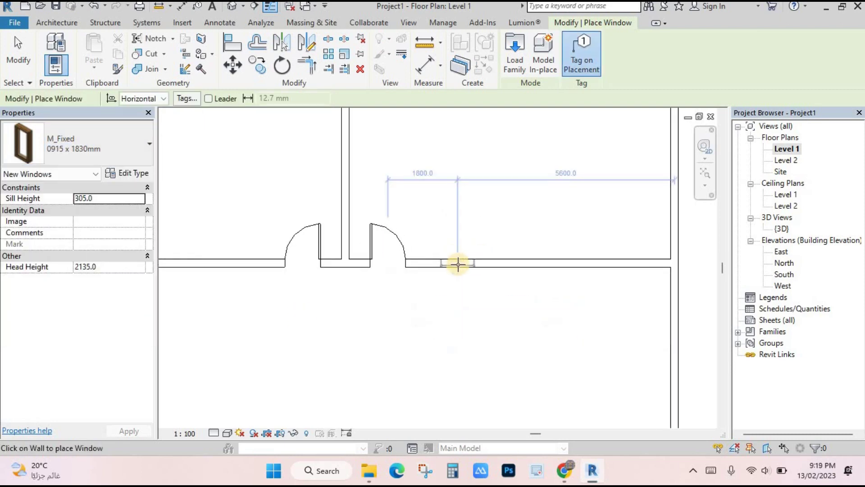
click(496, 264)
click(556, 264)
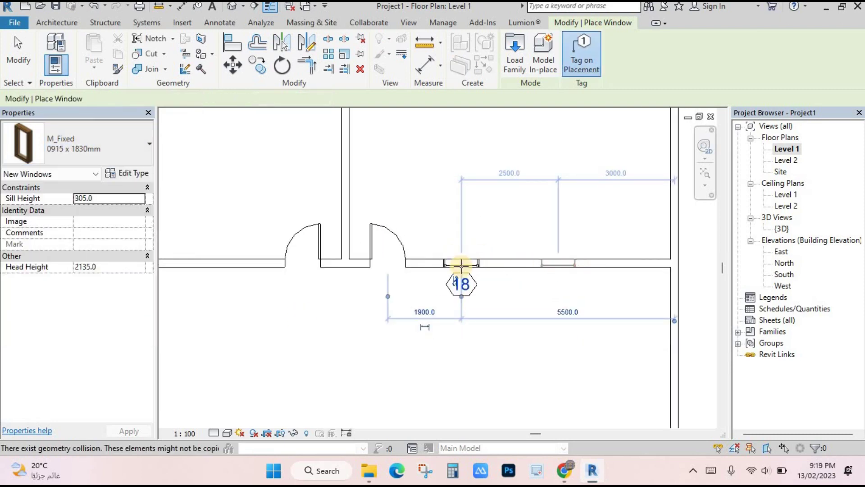
scroll(444, 274, down, 1)
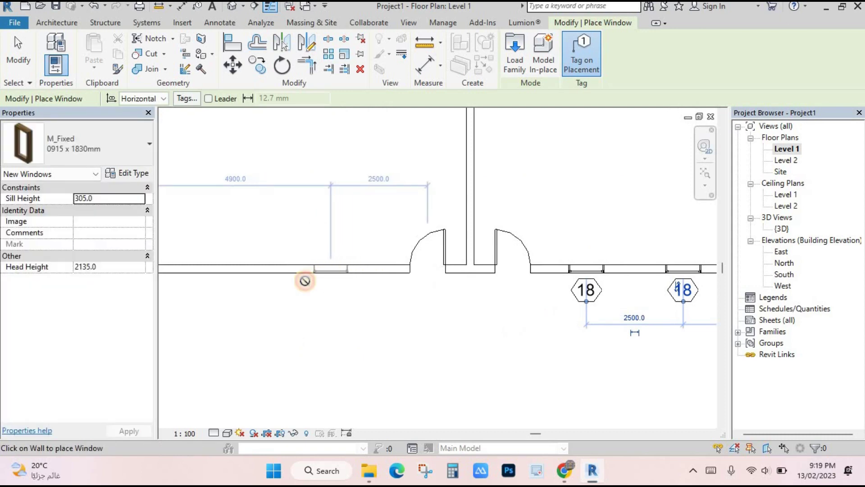
click(349, 269)
scroll(371, 271, down, 1)
mouse_move(371, 270)
middle_down()
mouse_move(420, 264)
mouse_move(452, 306)
middle_up()
click(327, 269)
scroll(342, 251, down, 1)
scroll(412, 293, up, 1)
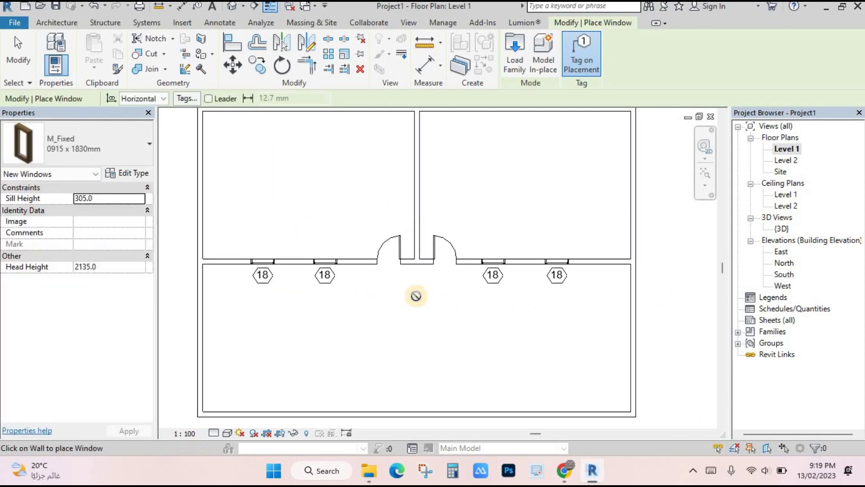
scroll(530, 251, down, 1)
key(Escape)
key(Escape)
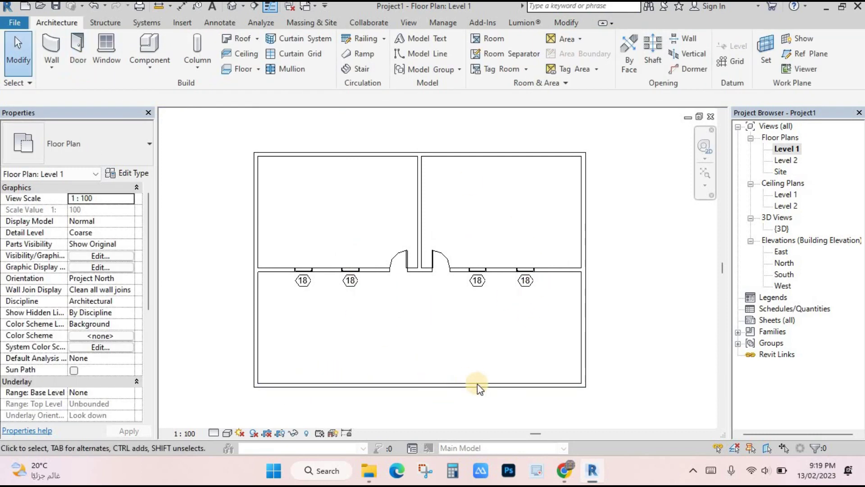
Step: Open the bottom exterior wall's 17000 × 6000 profile for editing in Elevation: South
scroll(362, 296, down, 1)
mouse_move(368, 346)
middle_down()
mouse_move(362, 296)
mouse_move(407, 325)
middle_up()
click(431, 318)
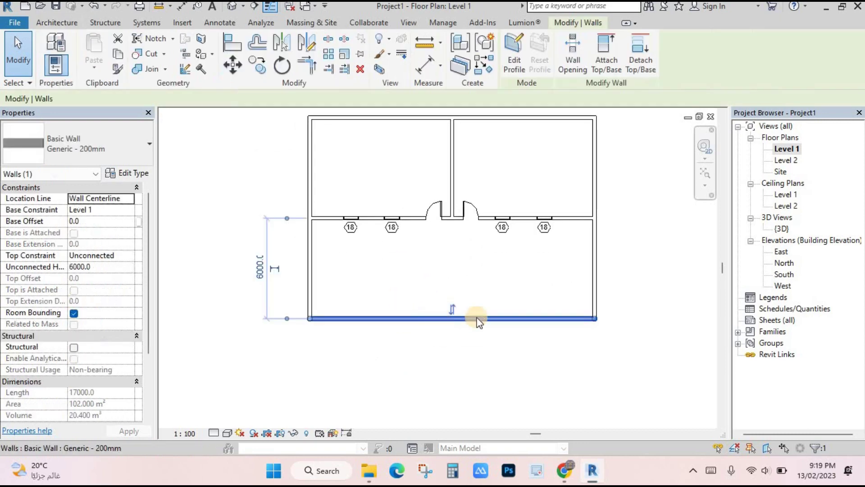
click(514, 67)
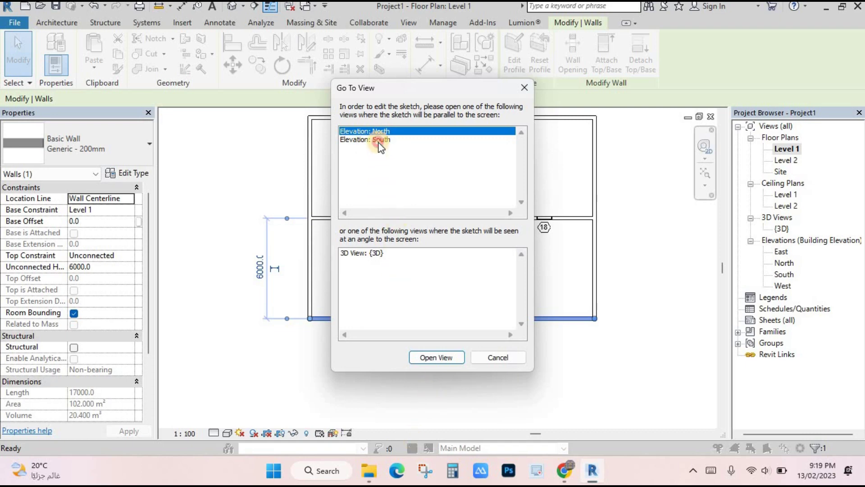
click(379, 141)
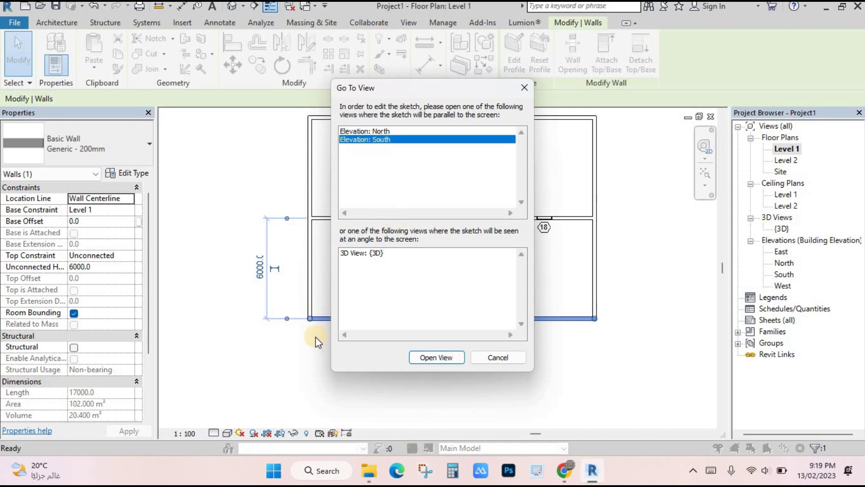
click(439, 358)
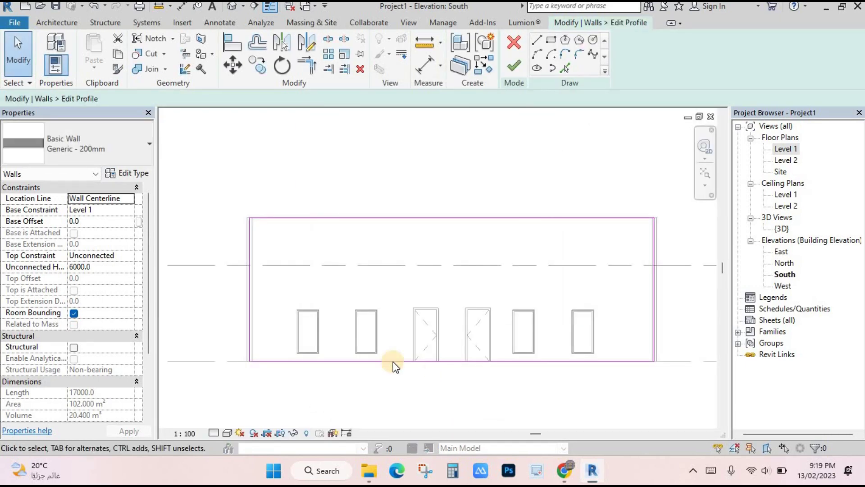
middle_drag(411, 399, 406, 391)
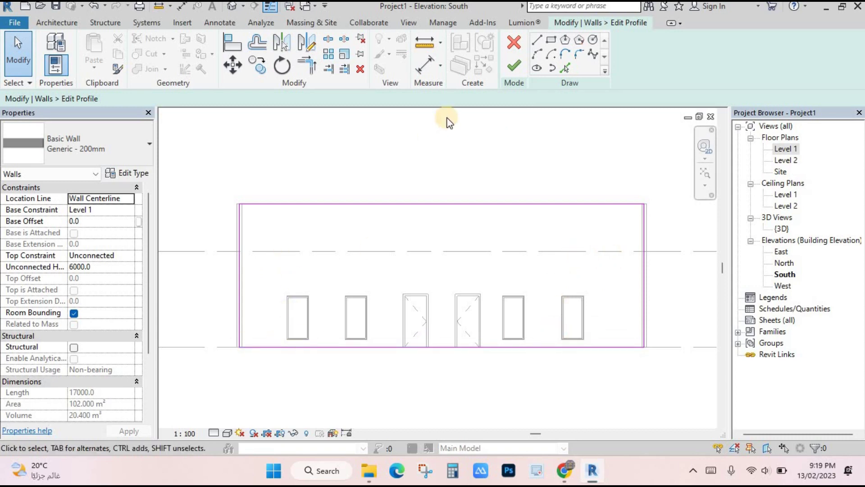
click(390, 347)
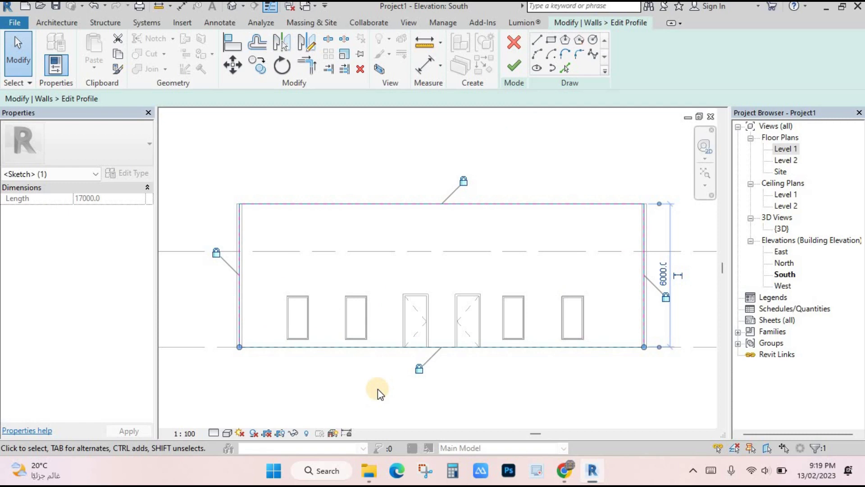
click(377, 388)
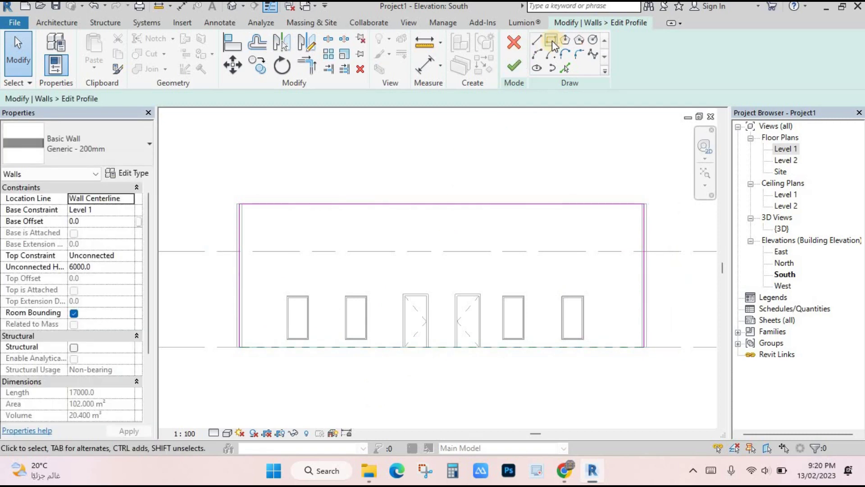
Step: Sketch a rectangle around the two left windows and delete its top edge
click(551, 40)
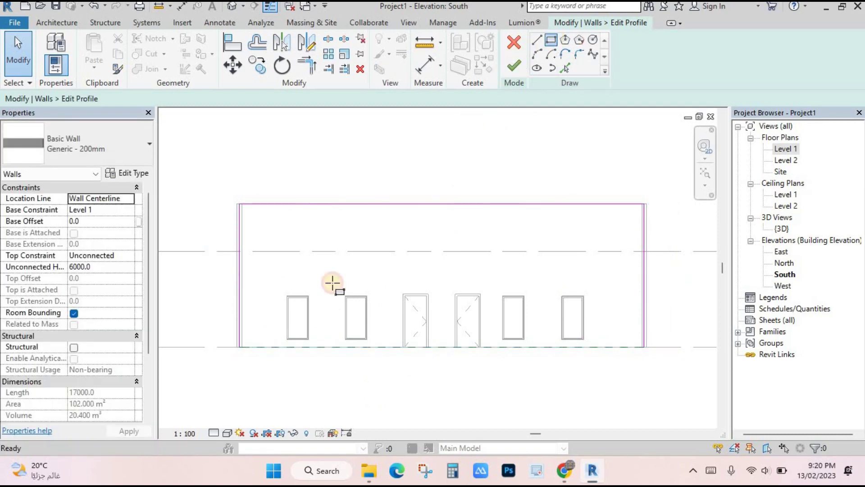
click(266, 346)
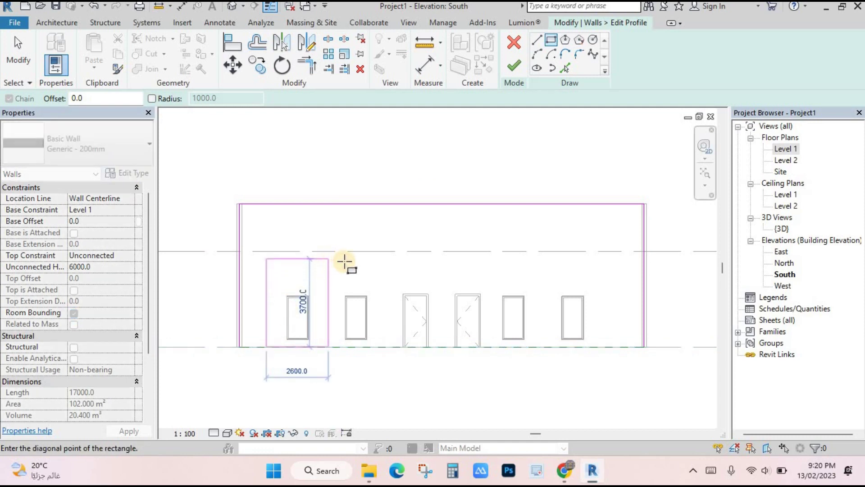
click(371, 264)
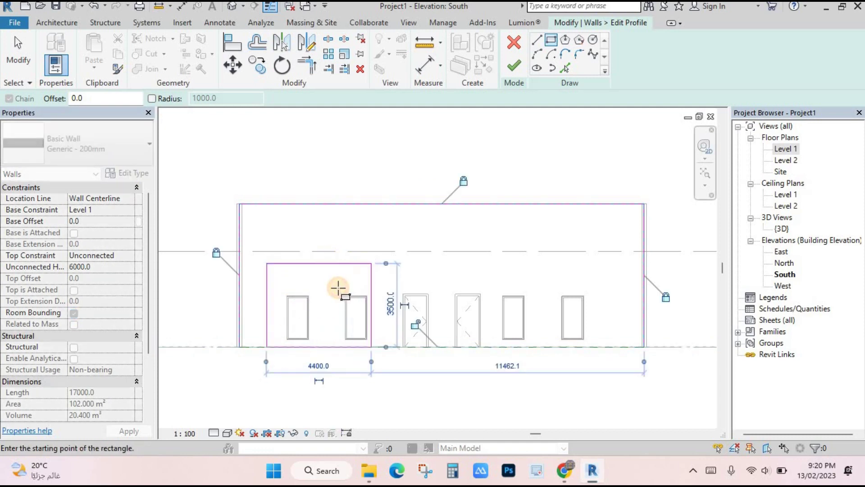
key(Escape)
key(Escape)
click(334, 263)
key(Delete)
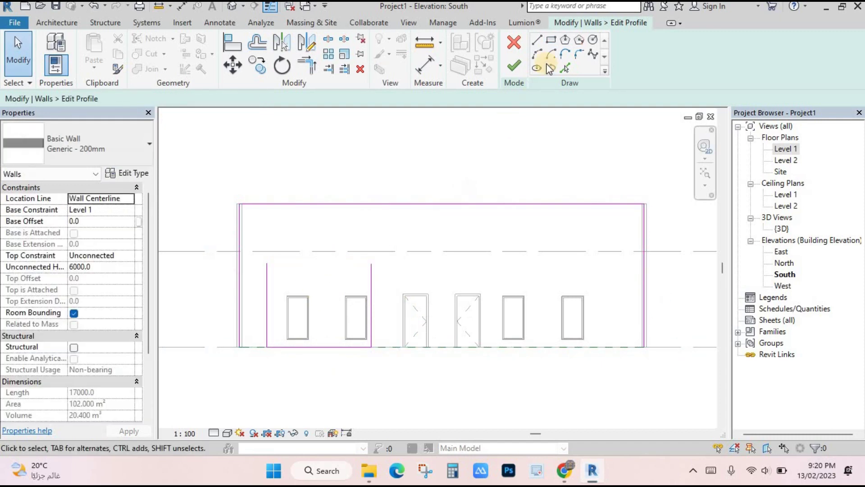
Step: Join the side tops with a start-end-radius arc to form the arched top
key(l)
key(i)
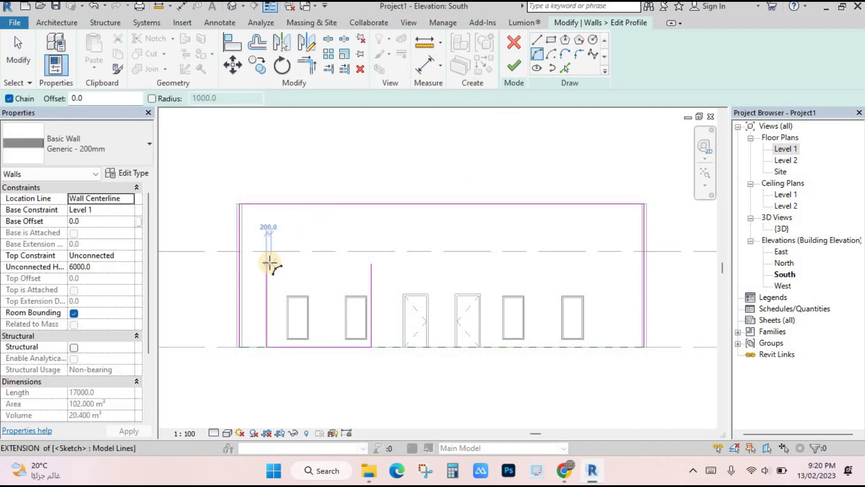
click(267, 263)
click(372, 264)
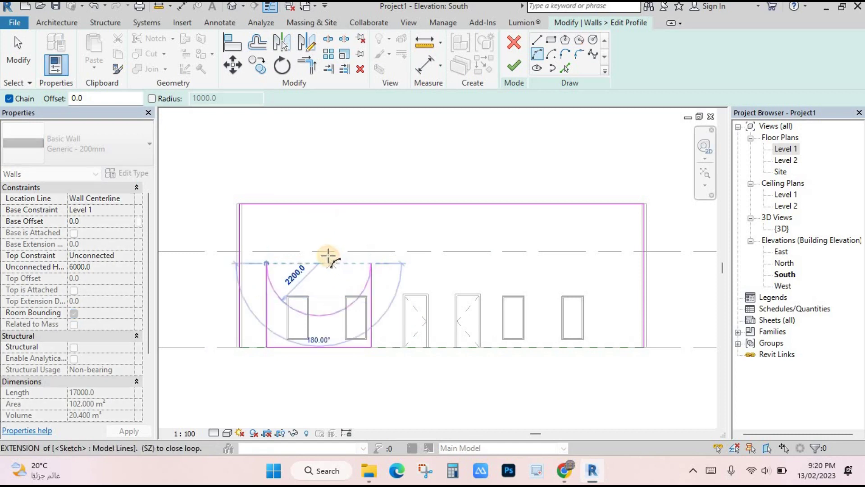
scroll(314, 271, up, 2)
click(315, 270)
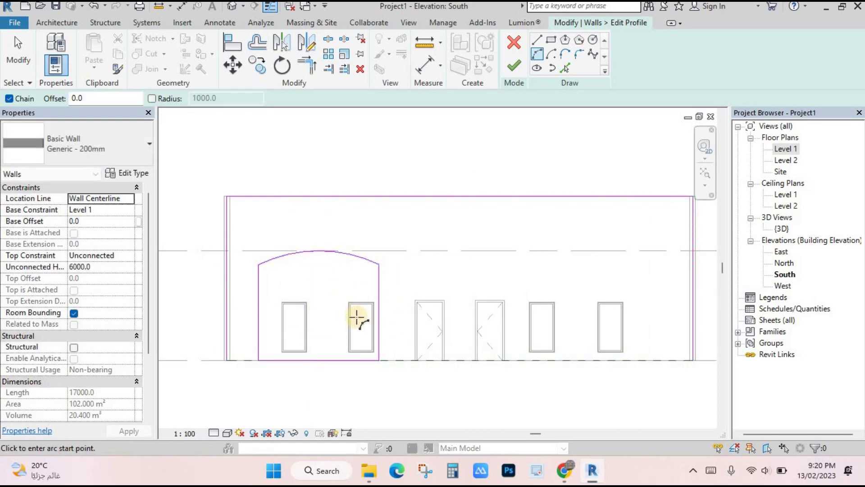
key(Escape)
key(Escape)
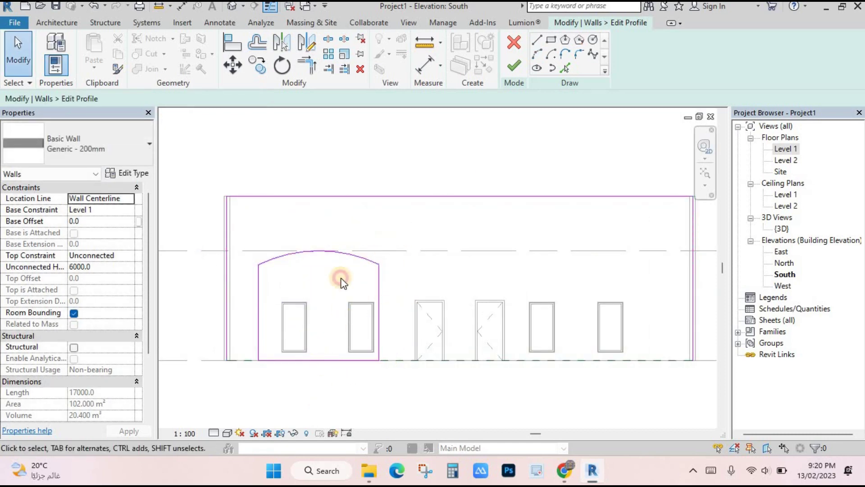
mouse_move(399, 224)
mouse_down()
mouse_move(253, 375)
mouse_move(286, 353)
mouse_up()
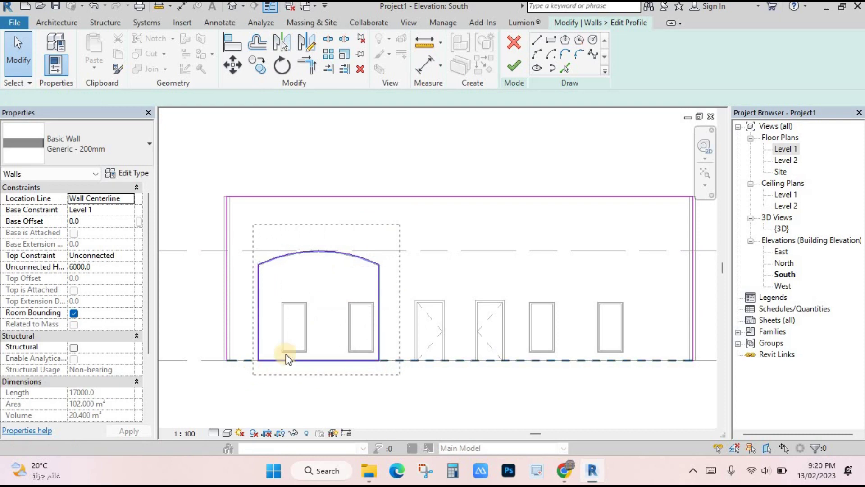
Step: Copy the arched outline 10300 to the right around the two rightmost windows
drag(387, 258, 248, 289)
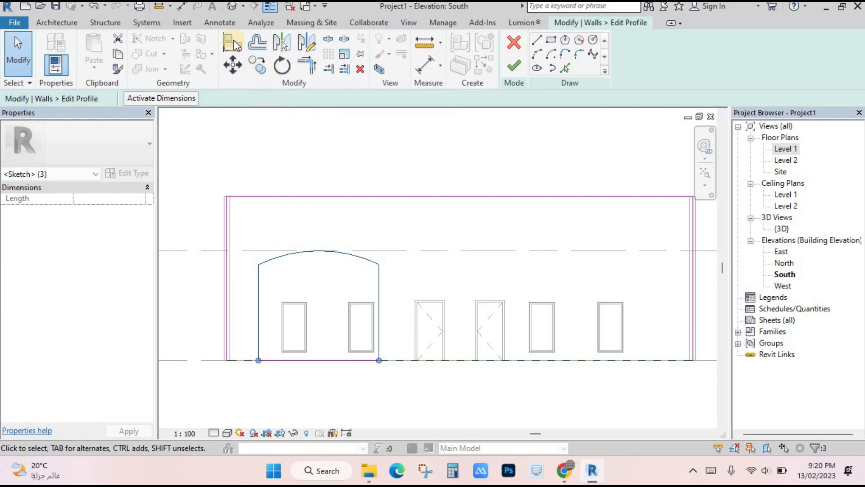
click(255, 65)
click(258, 264)
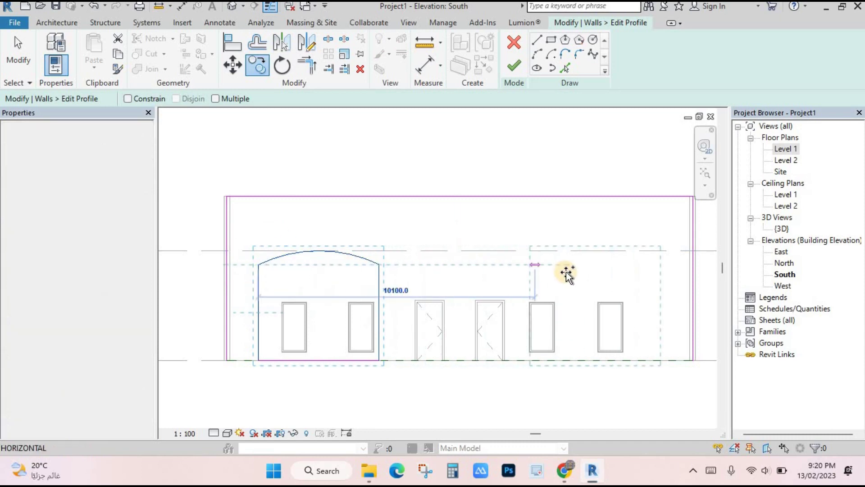
click(539, 272)
key(Escape)
middle_drag(581, 377, 521, 345)
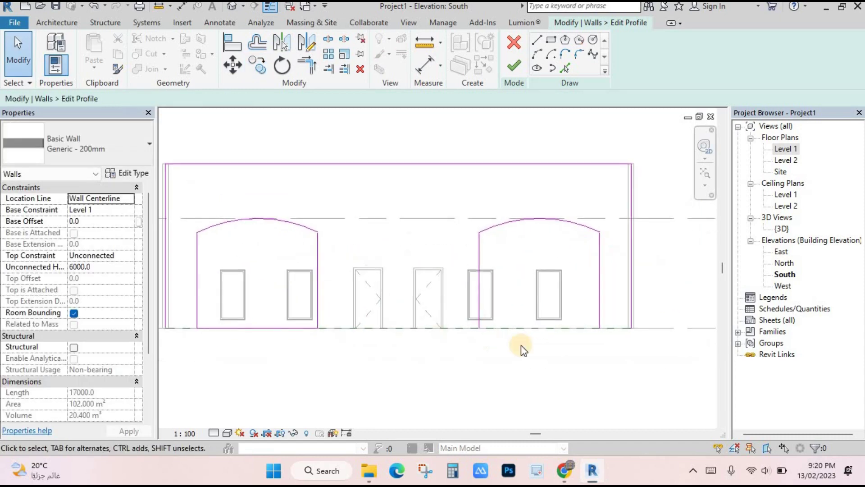
click(256, 329)
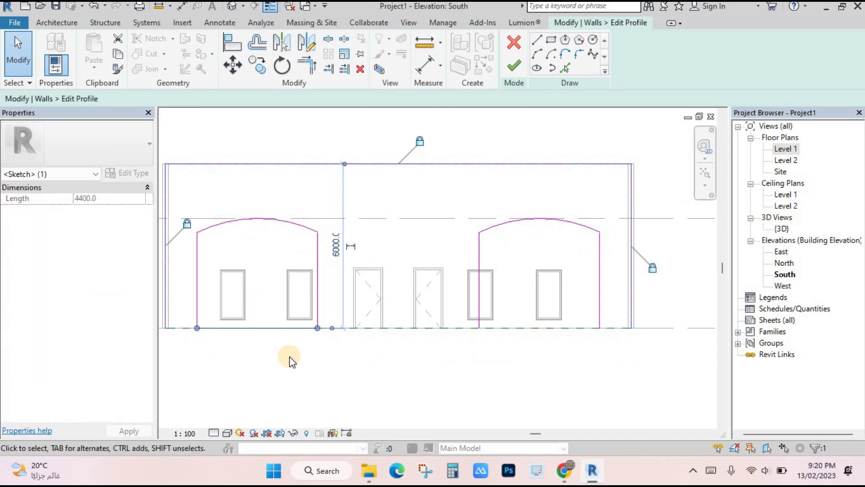
click(278, 355)
middle_drag(324, 353, 361, 360)
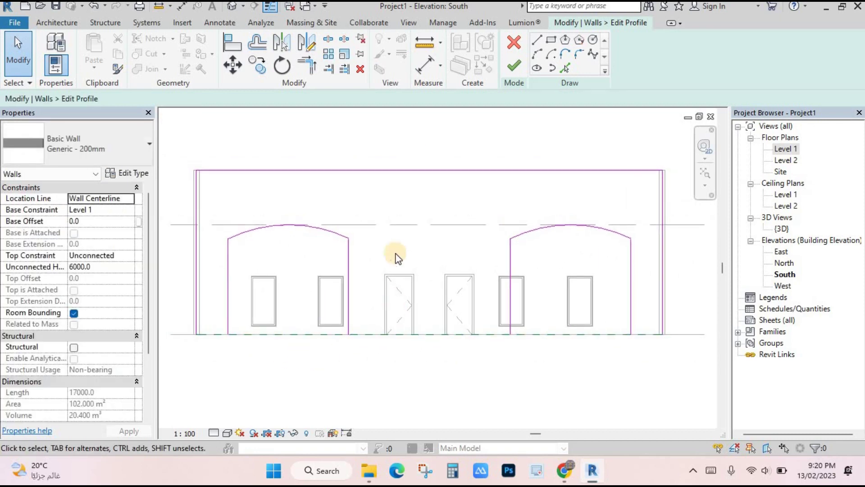
Step: Sketch vertical side lines from the wall base on each side of the two middle doors
click(537, 42)
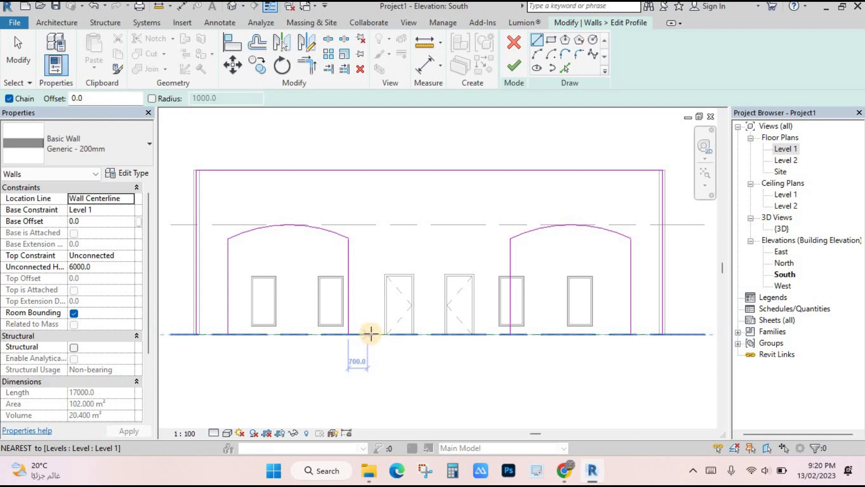
click(370, 333)
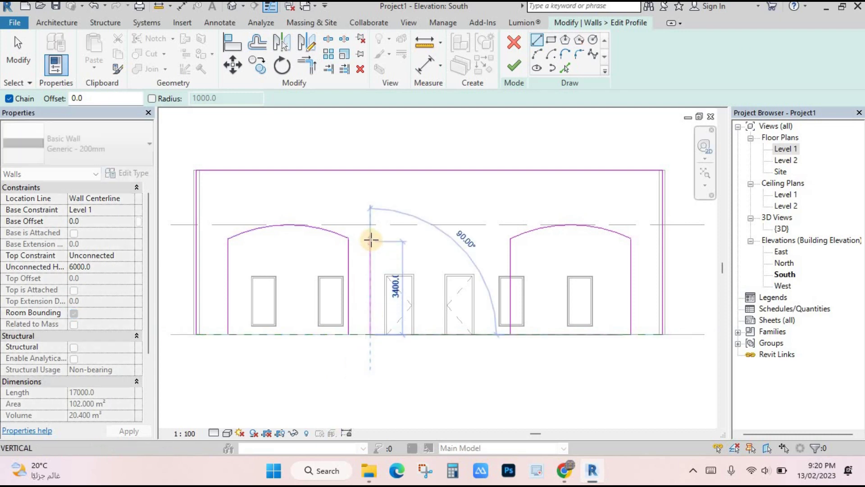
click(371, 238)
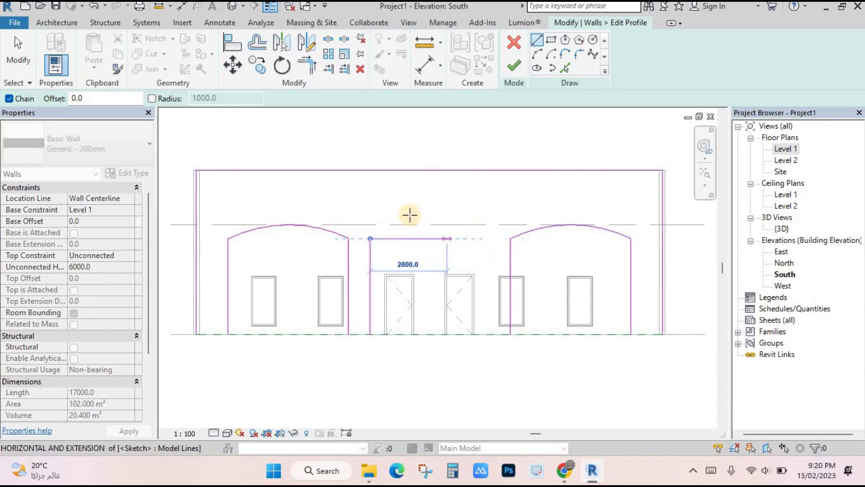
key(Escape)
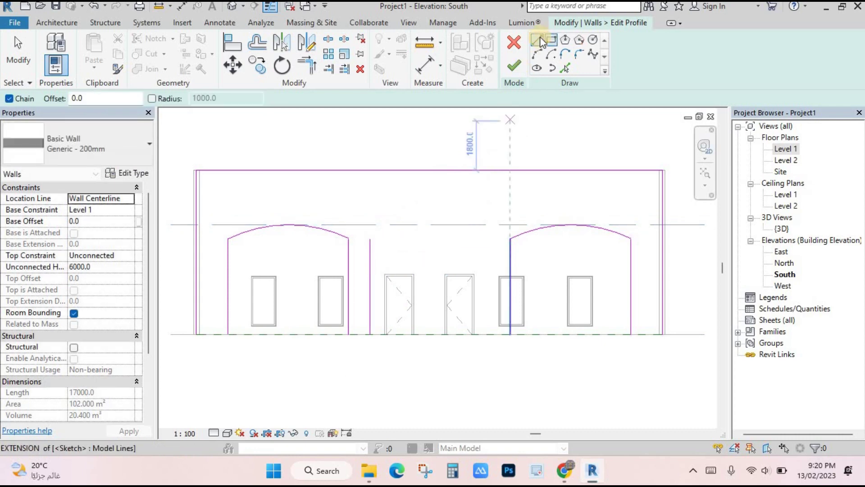
click(509, 333)
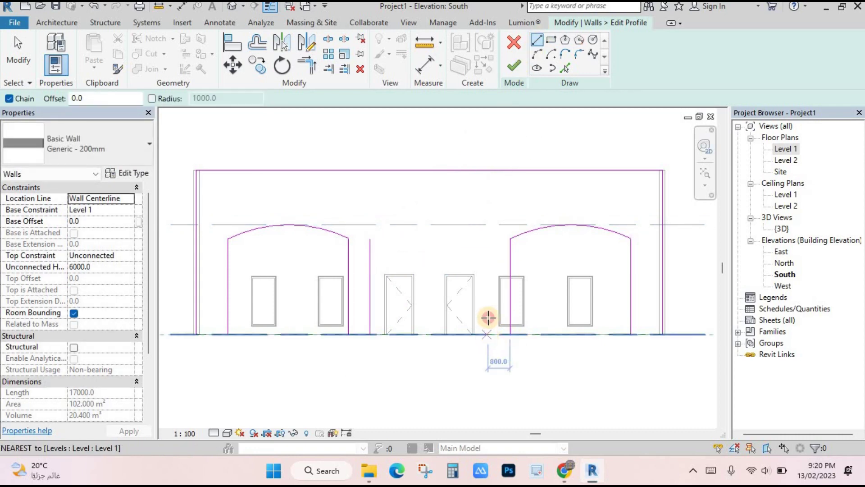
click(488, 317)
click(486, 240)
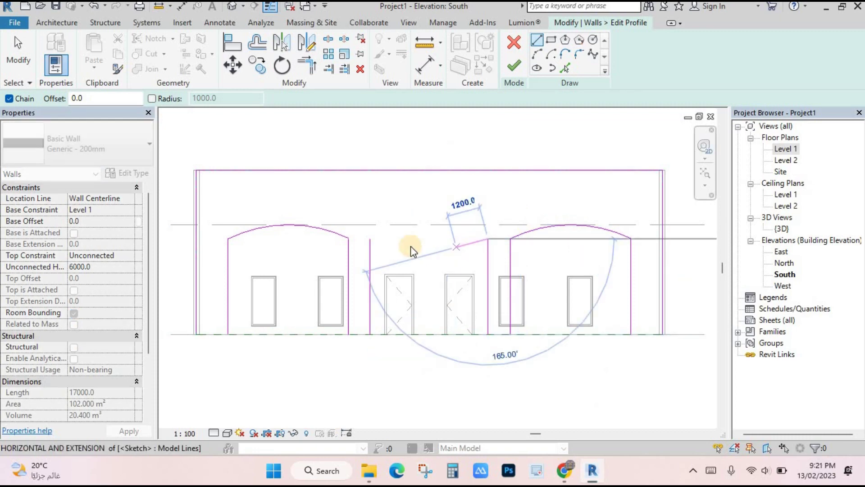
key(Escape)
click(537, 55)
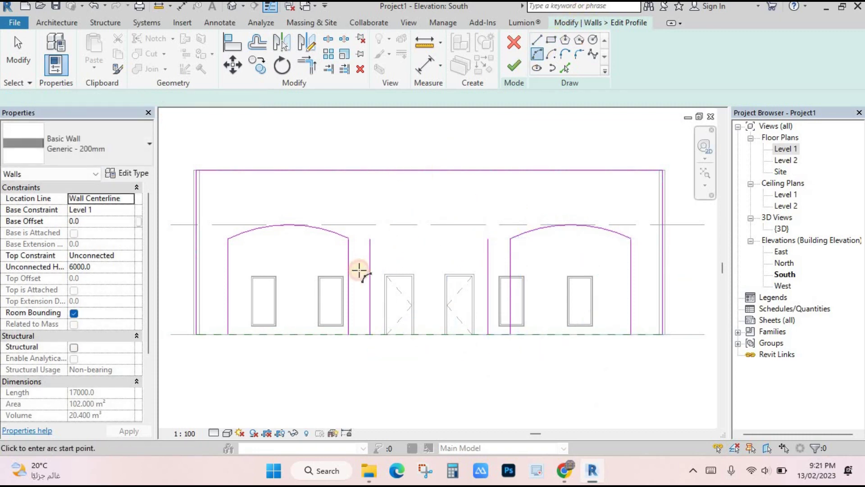
Step: Draw a start-end-radius arc from the left edge's top toward the opening's centre
click(370, 239)
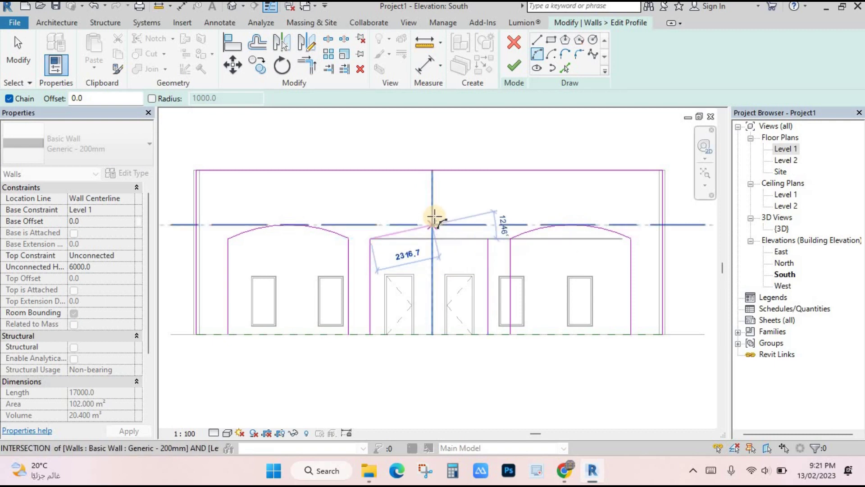
click(432, 196)
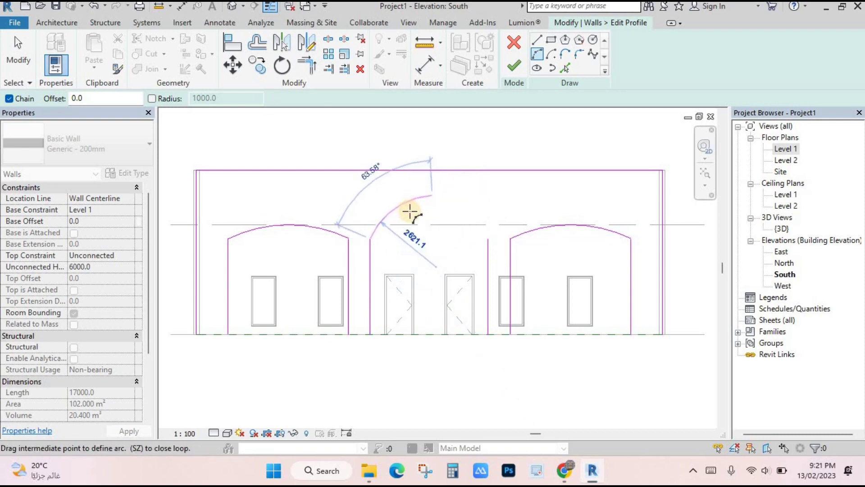
scroll(410, 218, up, 1)
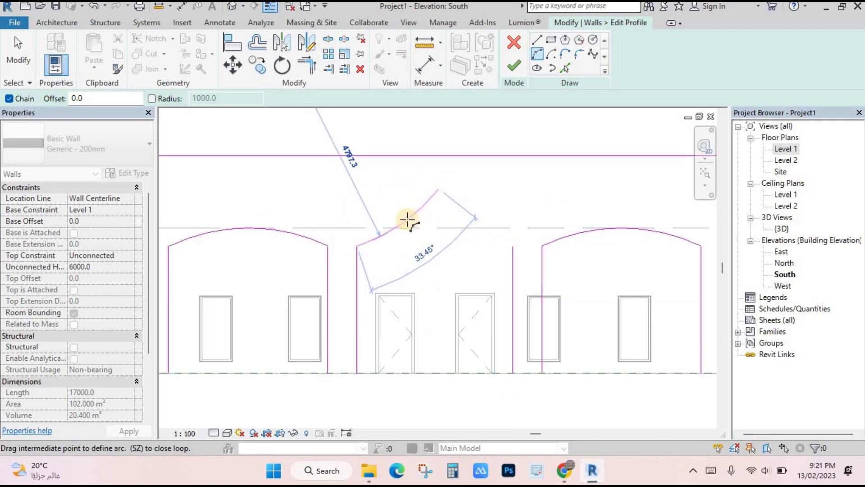
click(408, 220)
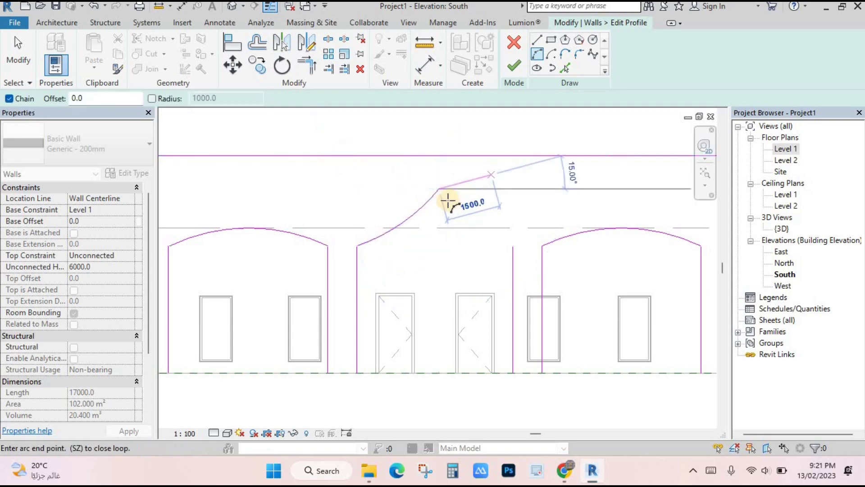
key(Escape)
key(Escape)
Step: Mirror a copy of the arc about a vertical axis to form the pointed arch
click(431, 195)
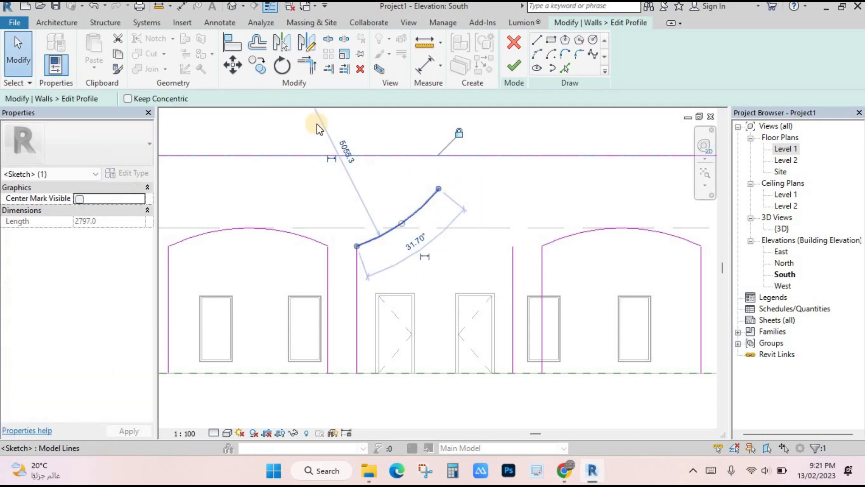
click(305, 45)
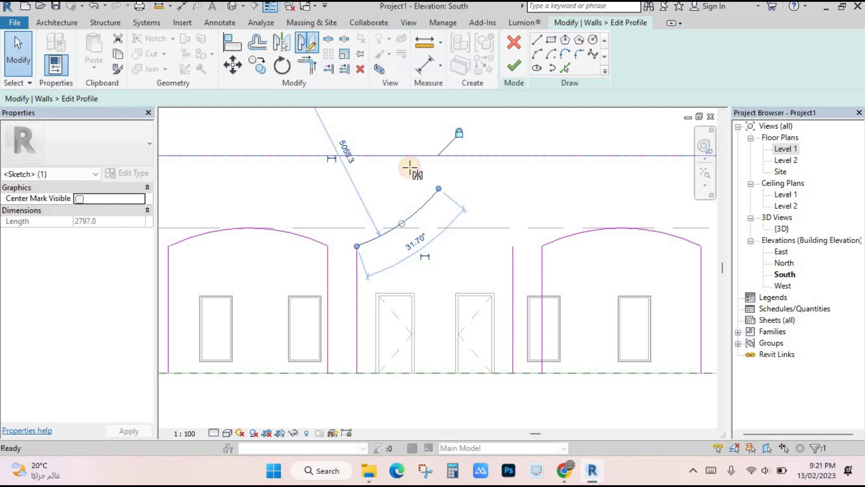
click(439, 188)
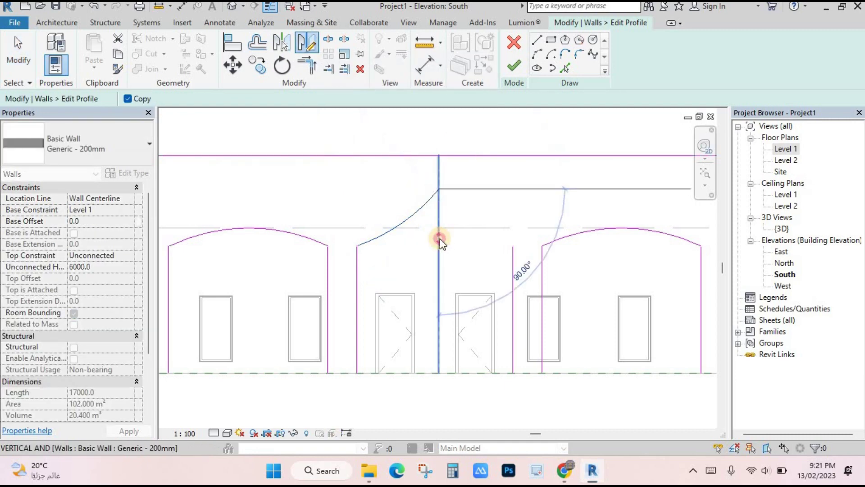
click(439, 241)
key(Escape)
mouse_move(409, 256)
middle_down()
mouse_move(364, 214)
mouse_move(394, 239)
middle_up()
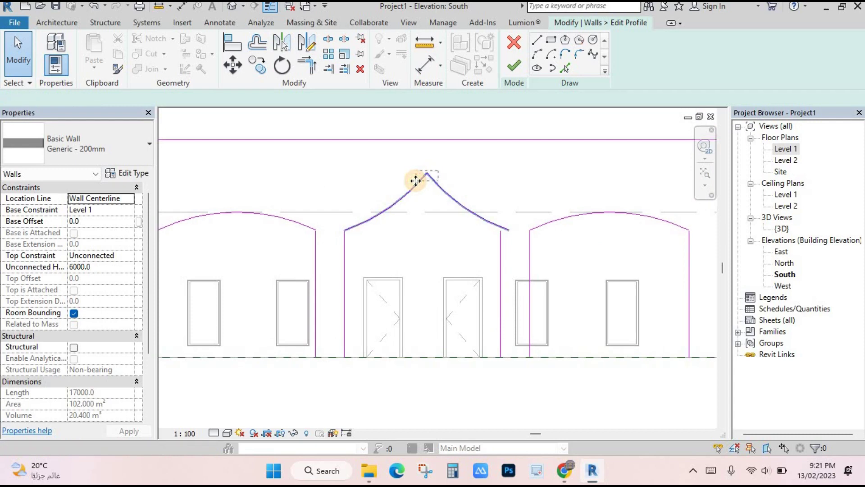
click(416, 181)
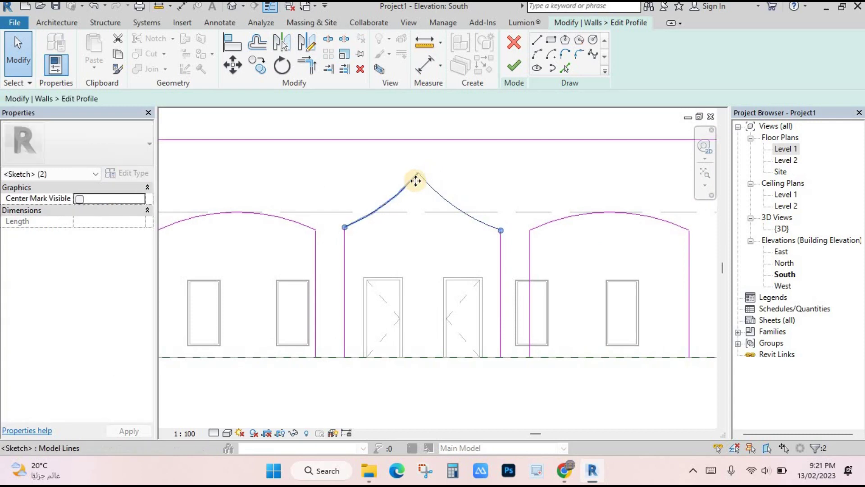
key(Escape)
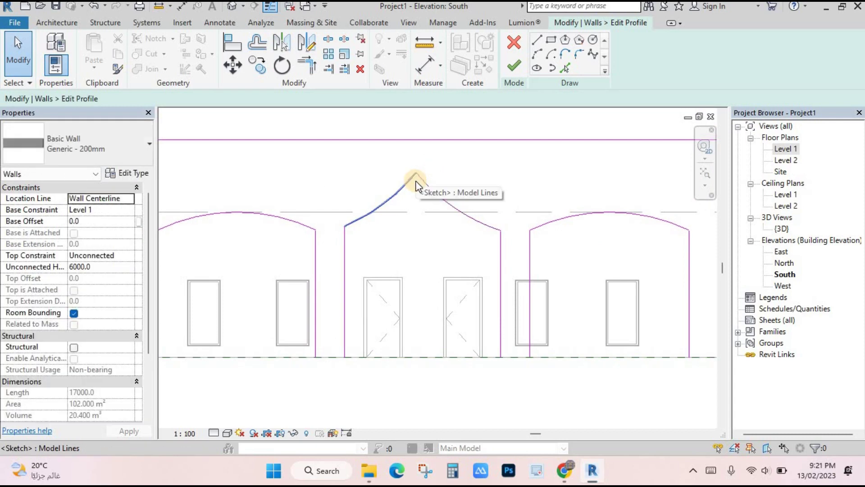
drag(464, 216, 476, 223)
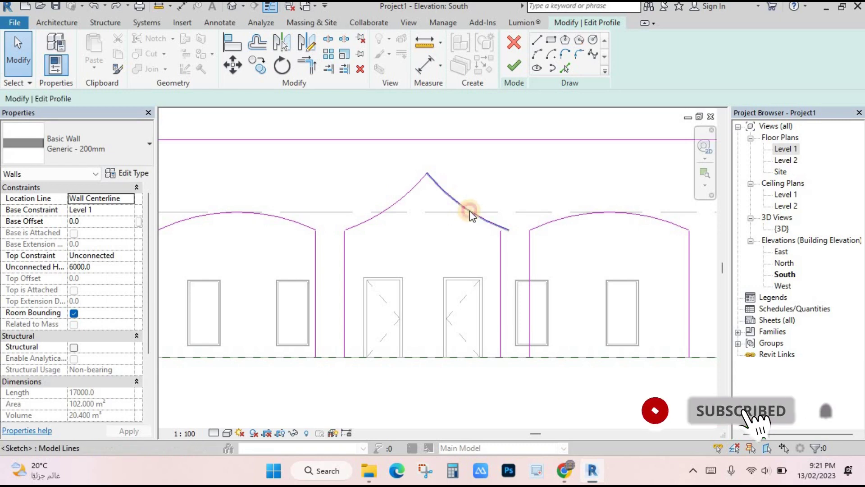
Step: Delete the left and right arch arcs from the south wall sketch
click(469, 210)
key(Delete)
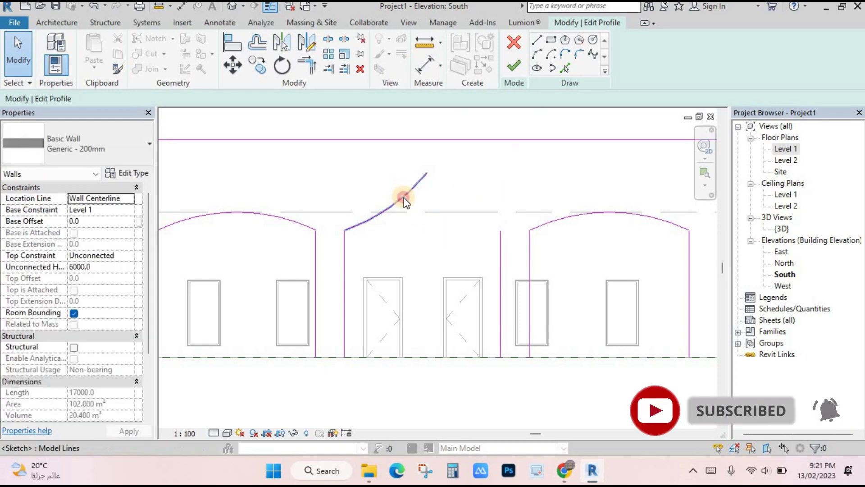
click(404, 201)
key(Delete)
Step: Sketch a horizontal line across the opening top and a vertical centre line
click(537, 40)
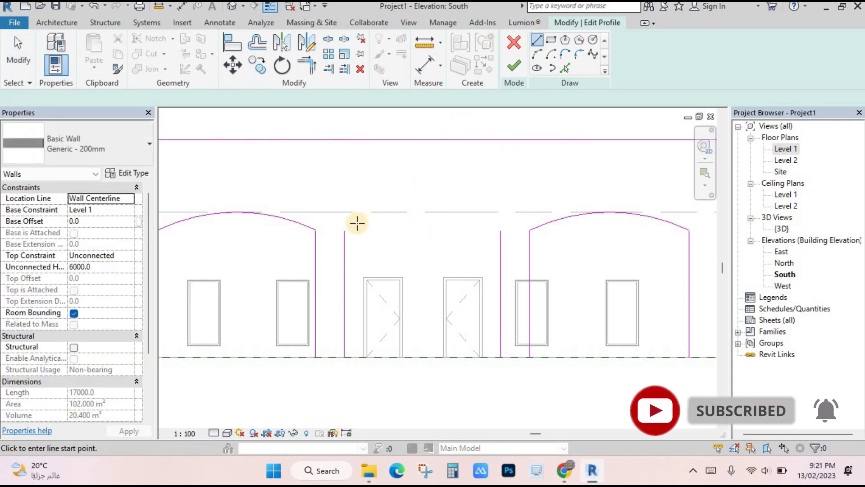
click(345, 229)
click(501, 228)
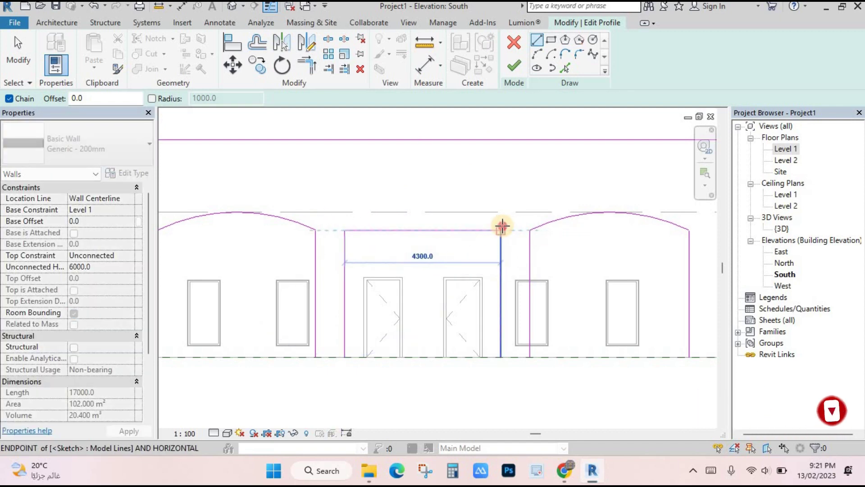
key(Escape)
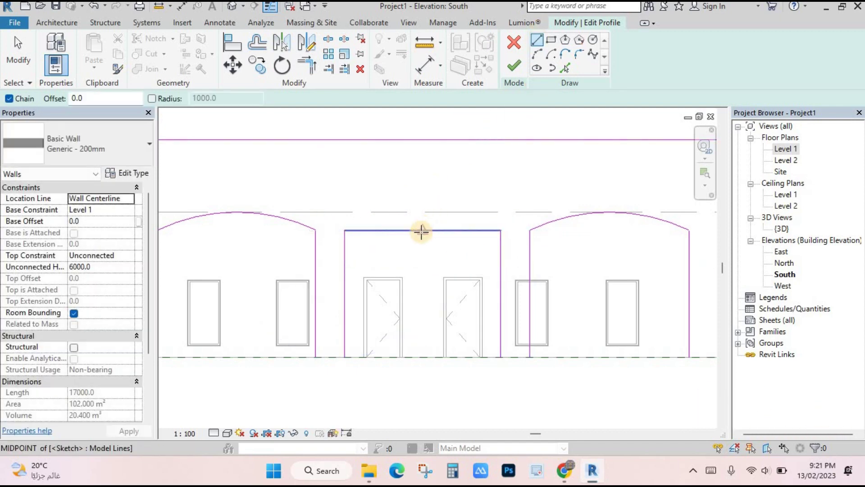
click(422, 230)
middle_drag(426, 108, 413, 174)
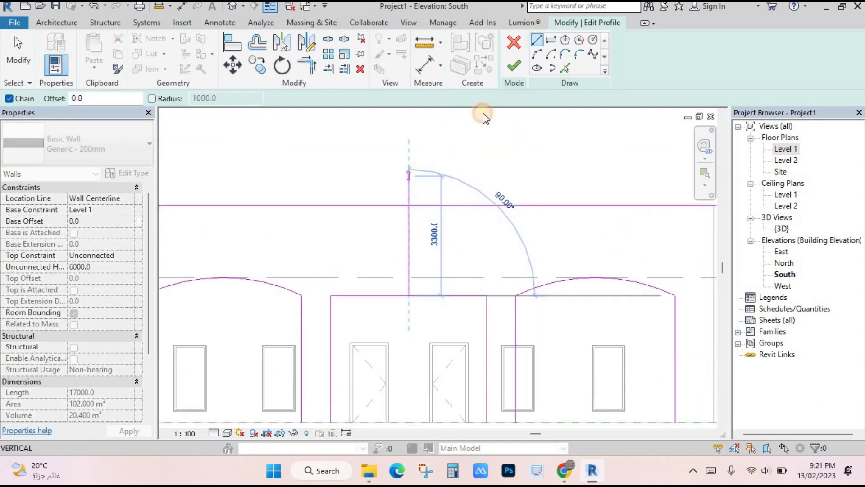
click(484, 118)
key(Escape)
Step: Draw an arc from the opening's top-left corner to the vertical centre line
click(541, 54)
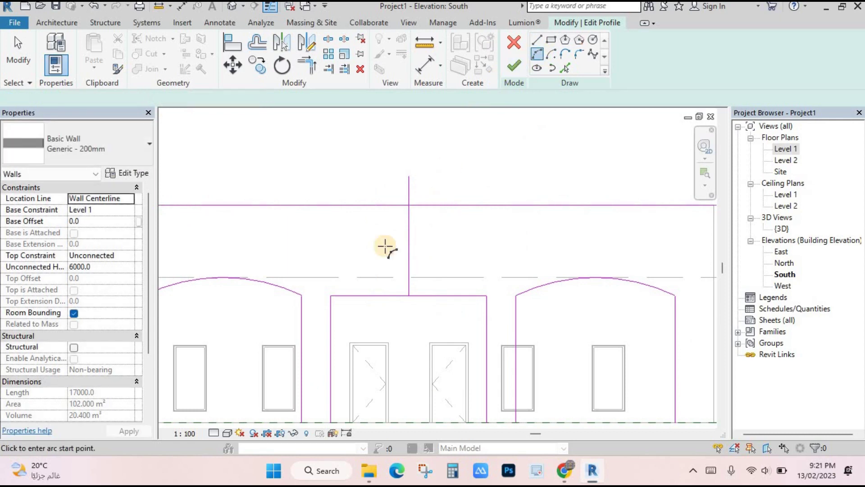
click(331, 296)
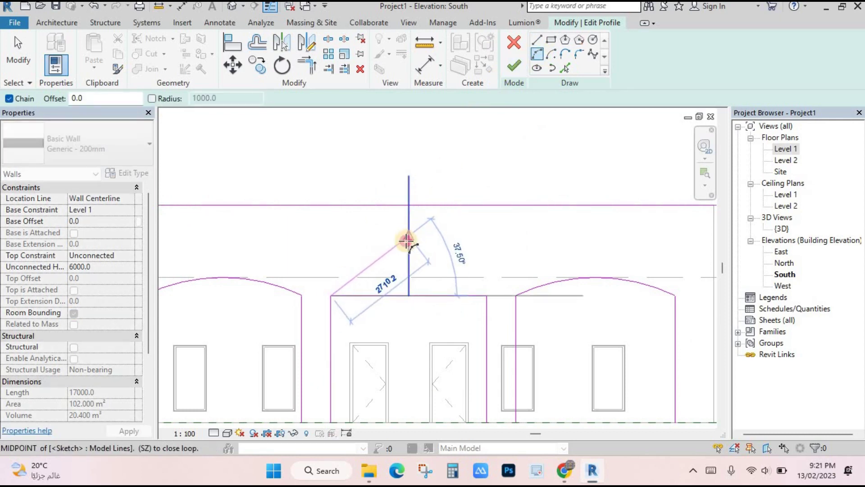
click(409, 235)
scroll(383, 265, up, 2)
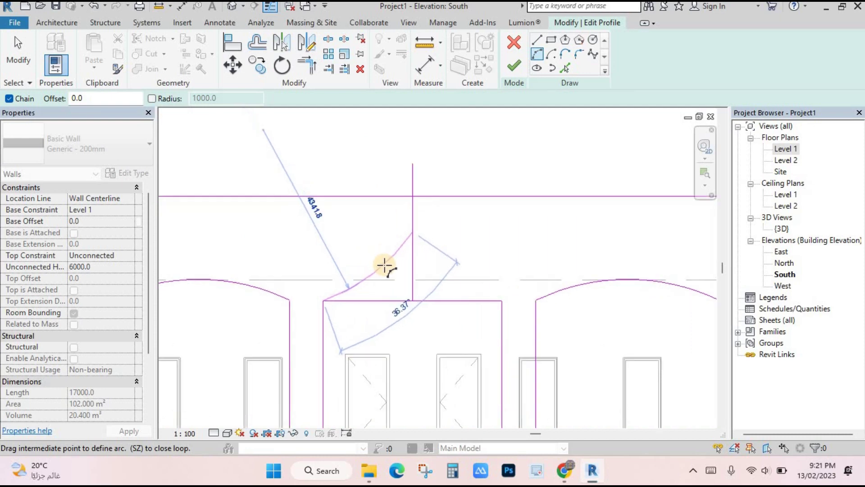
click(410, 270)
key(Escape)
key(Escape)
click(396, 253)
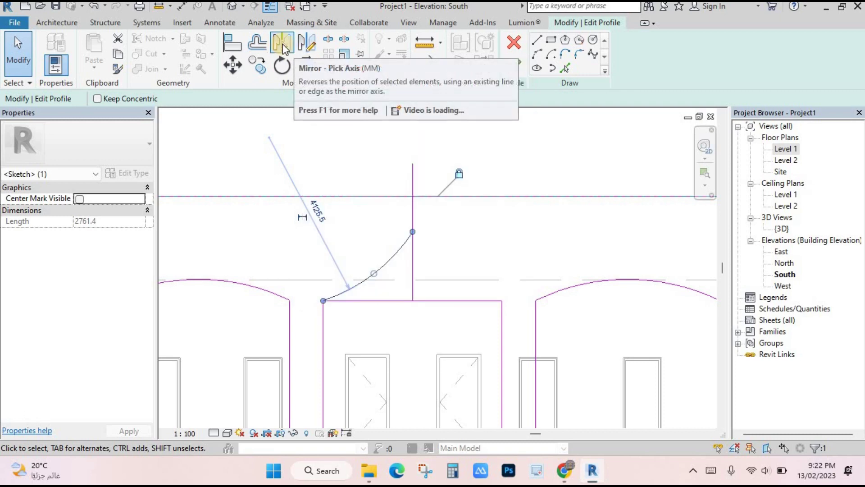
mouse_move(282, 43)
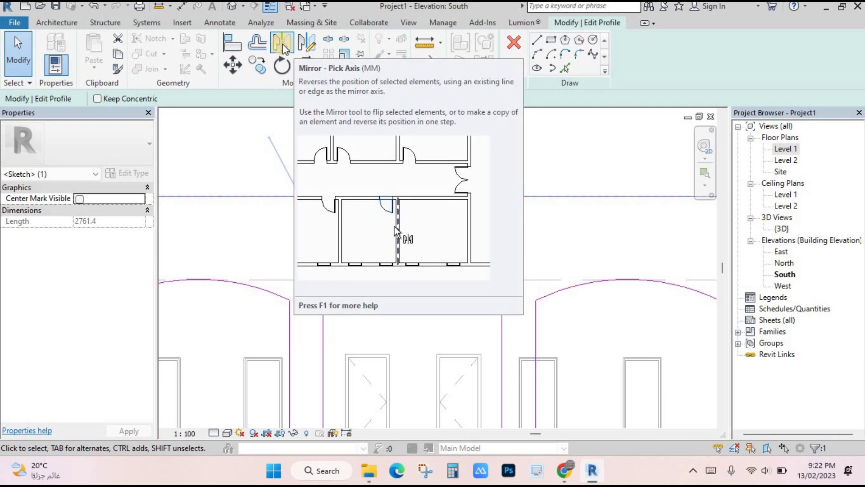
Step: Mirror the arc across the centre line to form a pointed arch, then delete the centre line
click(282, 44)
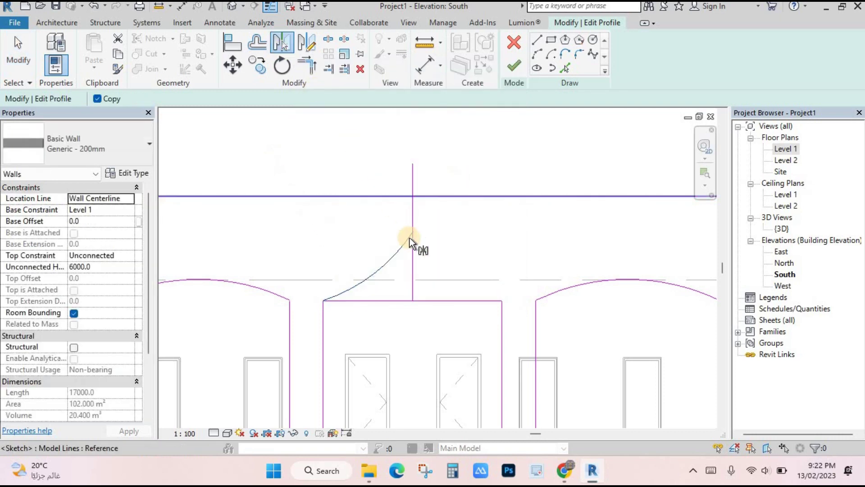
click(394, 256)
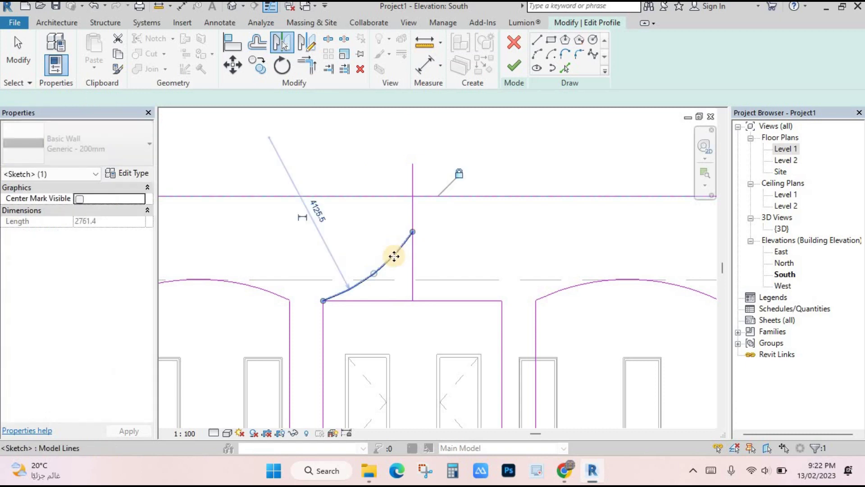
key(Escape)
click(279, 44)
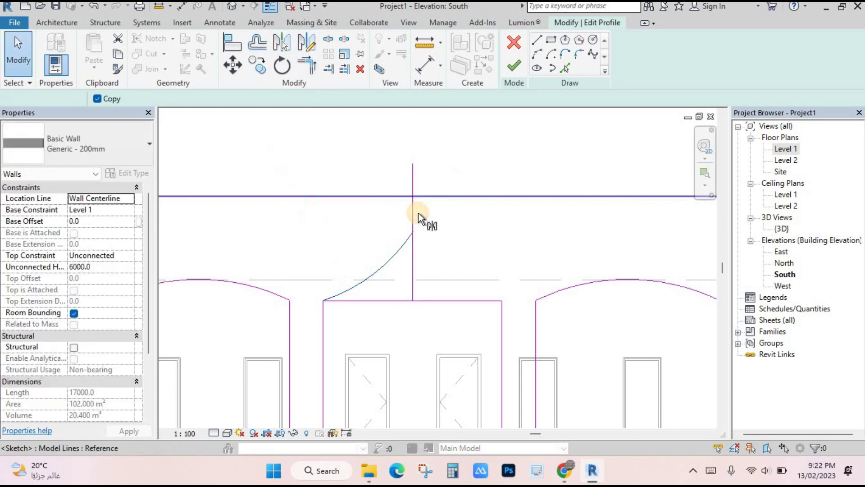
click(412, 299)
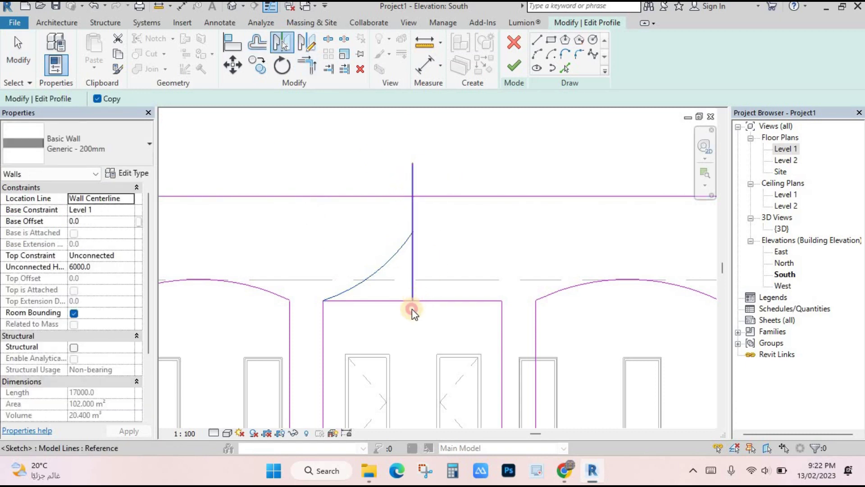
click(413, 205)
key(Delete)
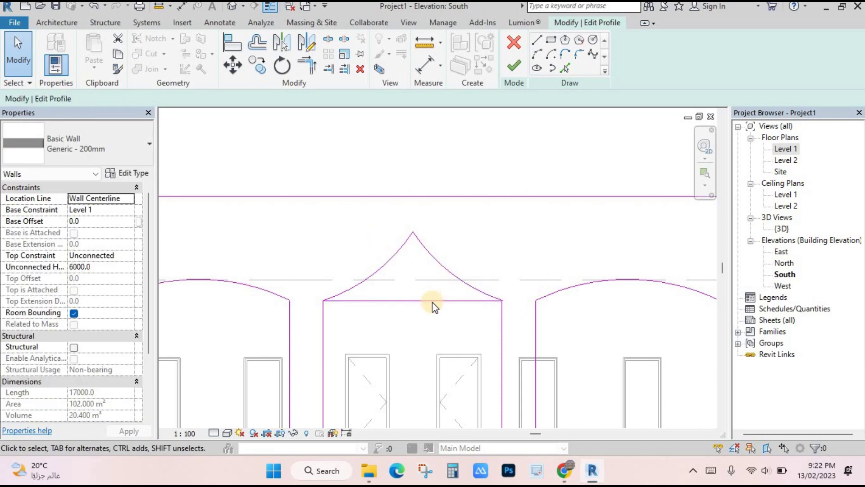
Step: Draw a base line segment between the arches along the wall bottom
scroll(410, 316, down, 2)
middle_drag(410, 315, 398, 263)
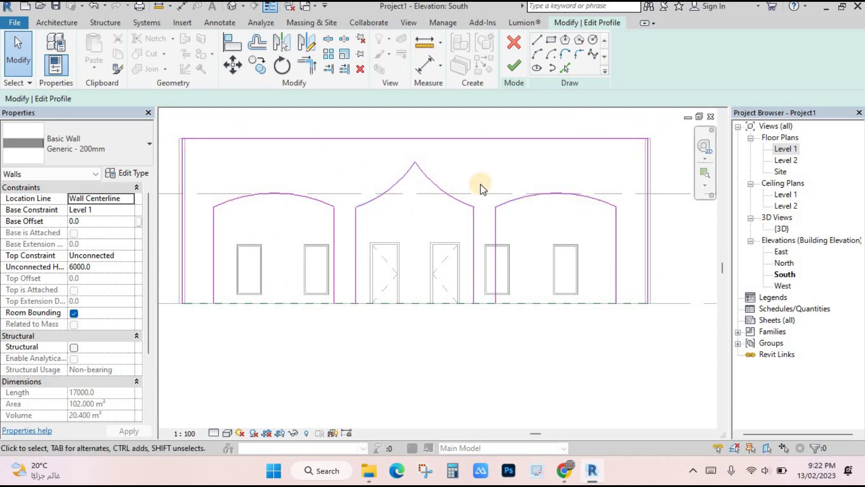
click(536, 45)
scroll(647, 282, up, 3)
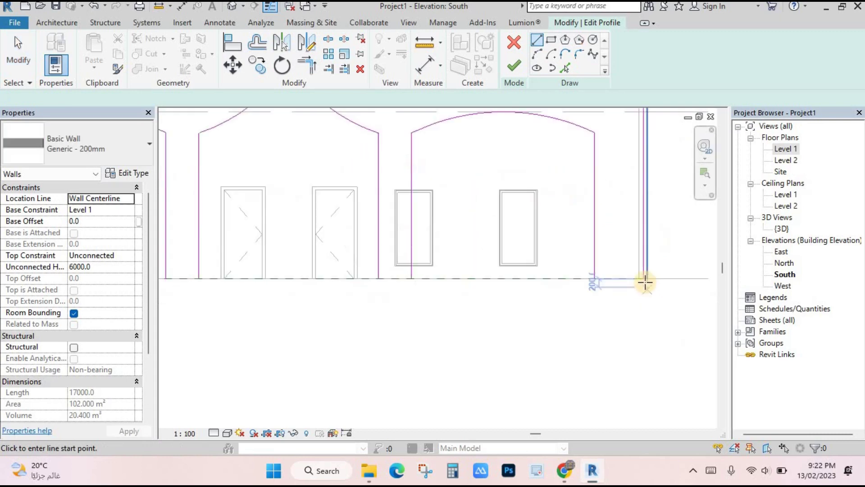
scroll(638, 276, up, 2)
scroll(637, 284, up, 1)
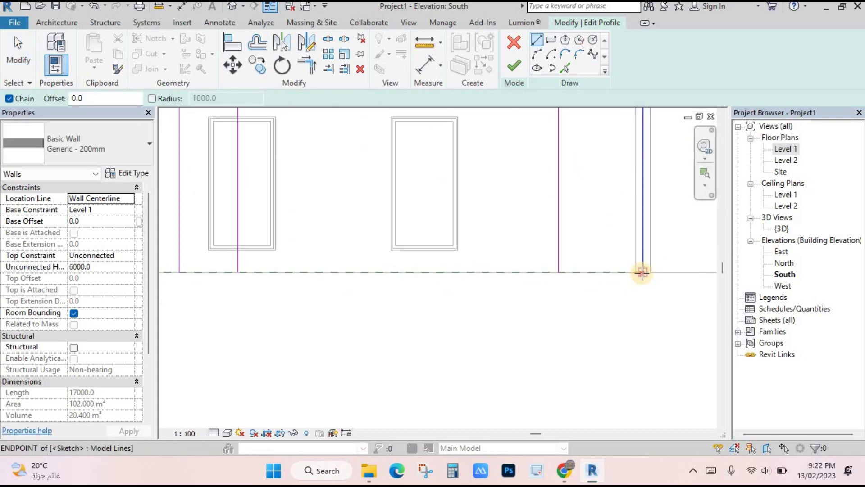
click(642, 271)
key(Escape)
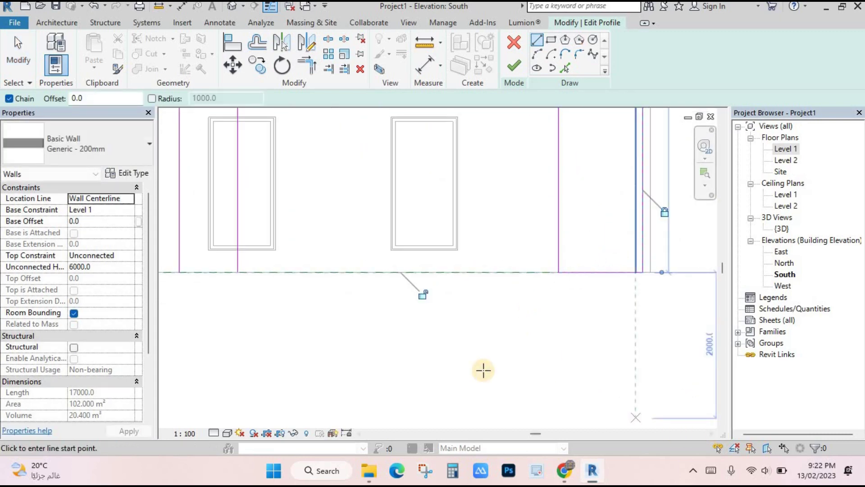
scroll(483, 367, down, 2)
click(407, 303)
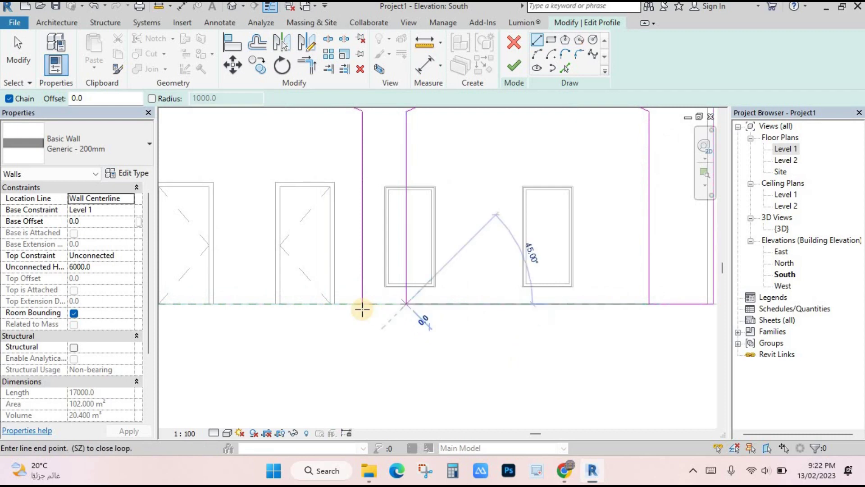
click(361, 301)
Step: Add the remaining base segments out to the wall ends and finish the profile edit
scroll(417, 341, down, 2)
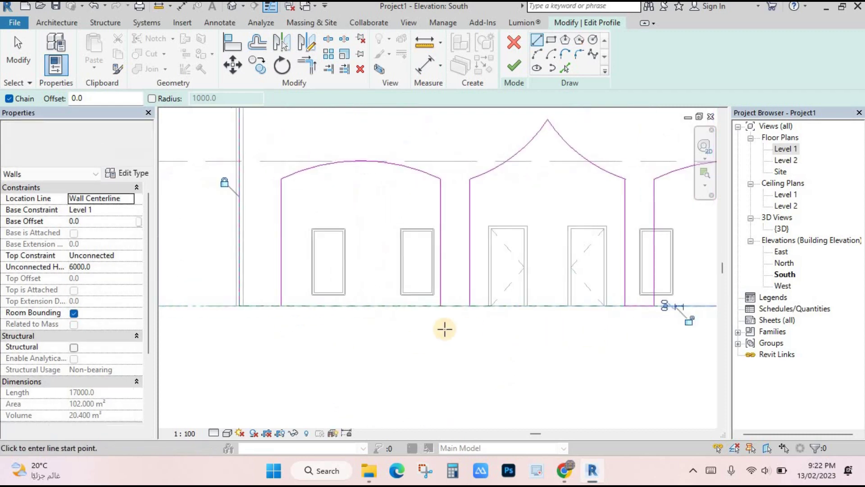
click(469, 306)
click(440, 305)
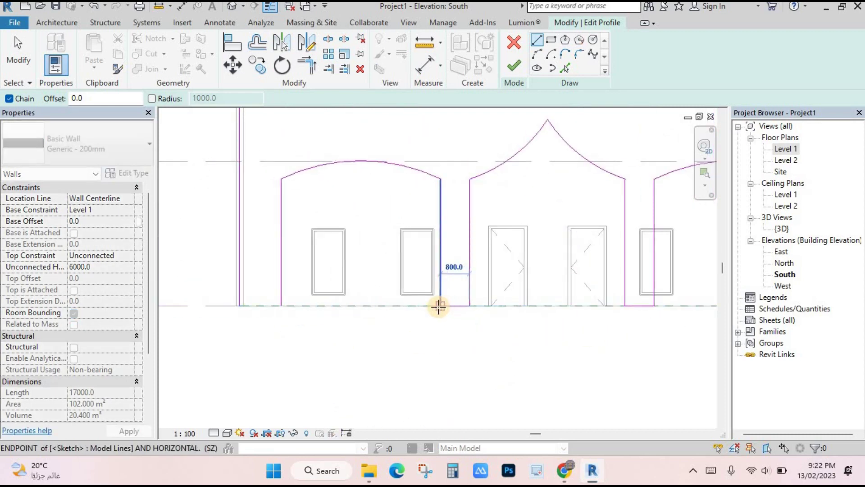
click(280, 306)
click(238, 305)
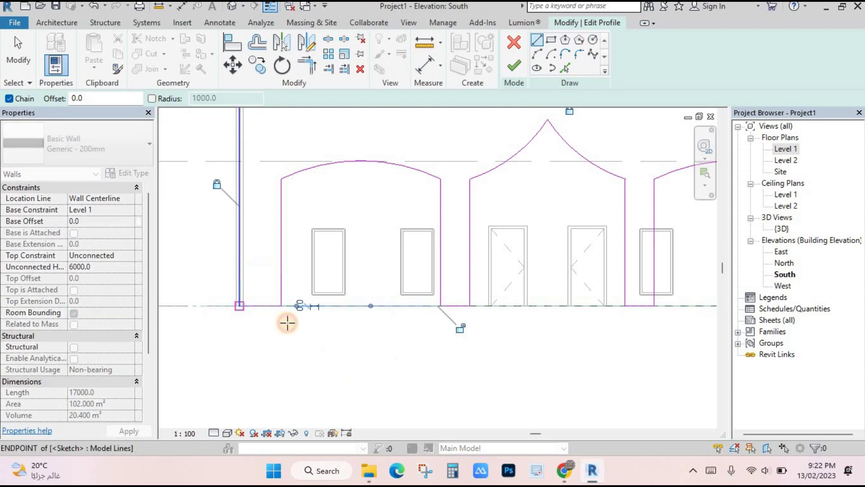
scroll(333, 344, down, 2)
scroll(332, 344, down, 1)
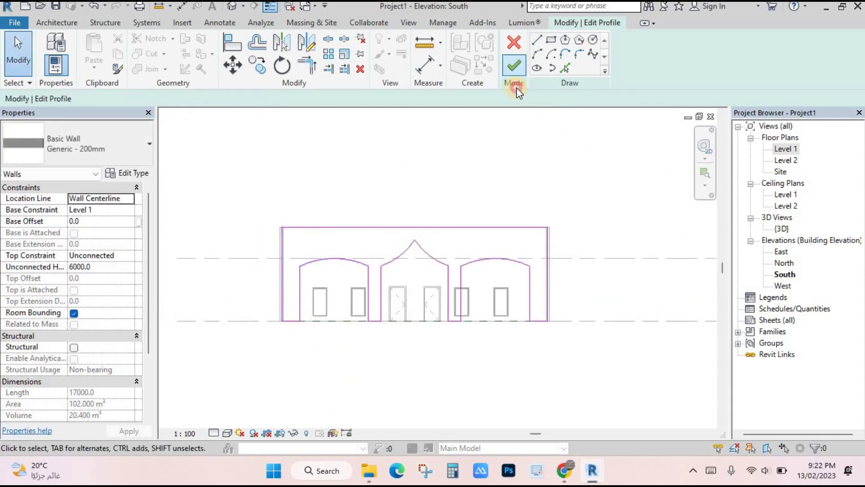
click(514, 66)
Step: Open the {3D} view and orbit behind the arched south wall
key(Escape)
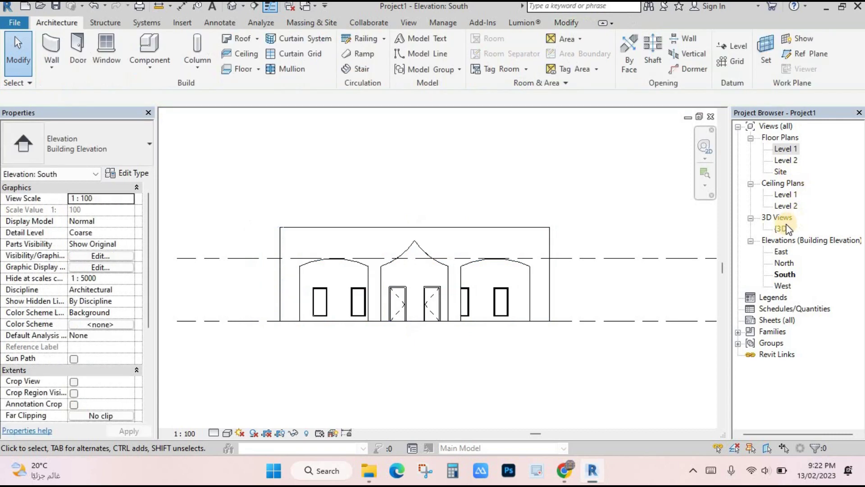
double_click(782, 228)
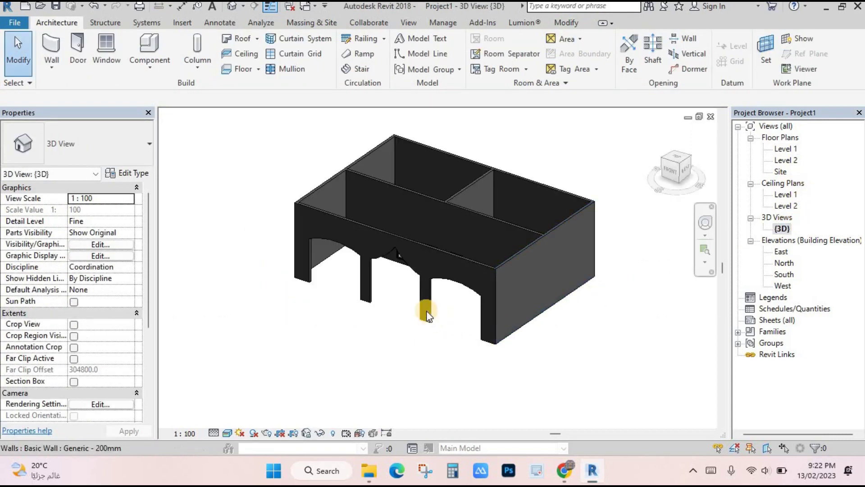
scroll(401, 263, up, 1)
scroll(393, 298, up, 4)
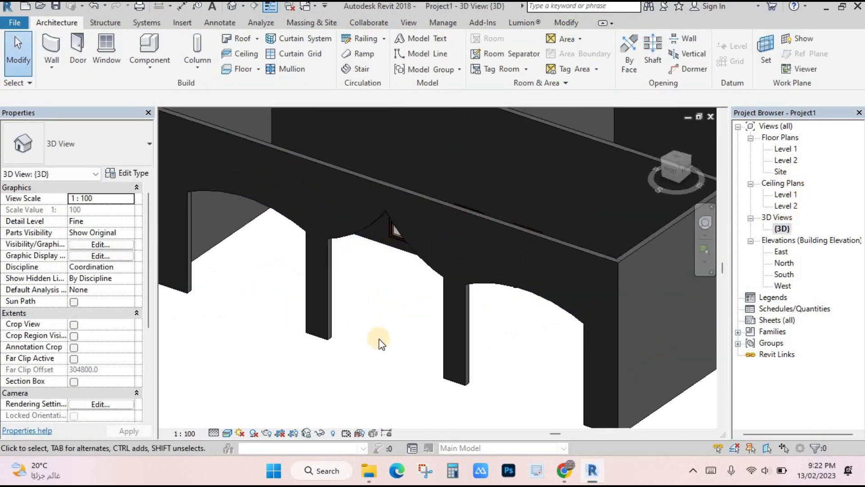
mouse_move(380, 339)
shift+middle_down()
mouse_move(349, 393)
mouse_move(498, 270)
shift+middle_up()
shift+middle_drag(450, 251, 531, 252)
Step: Preview the model in Wireframe, Hidden Line, then Consistent Colors styles
click(228, 433)
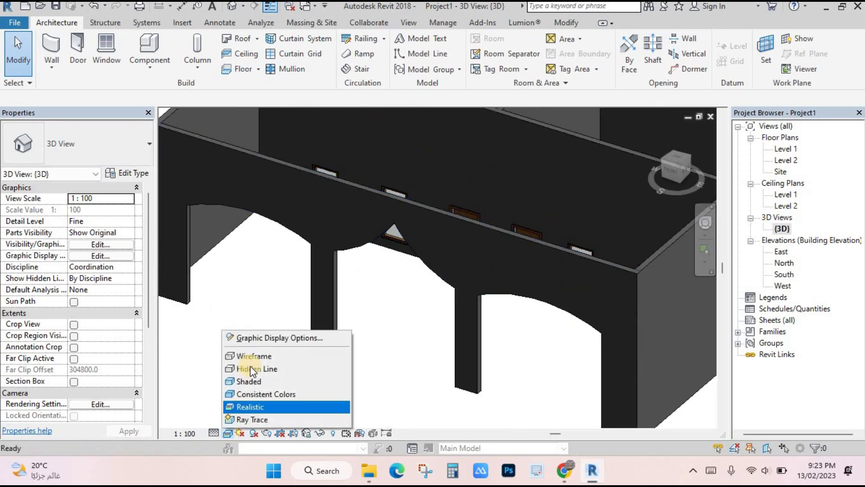
click(271, 358)
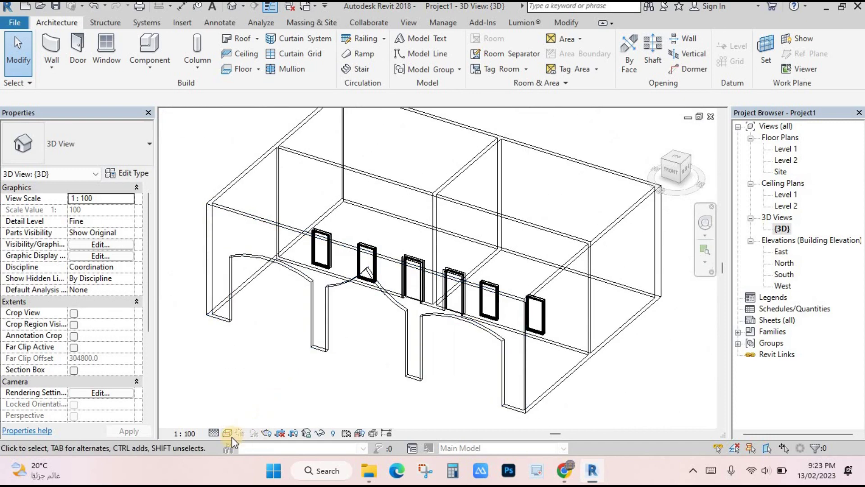
click(226, 433)
click(267, 366)
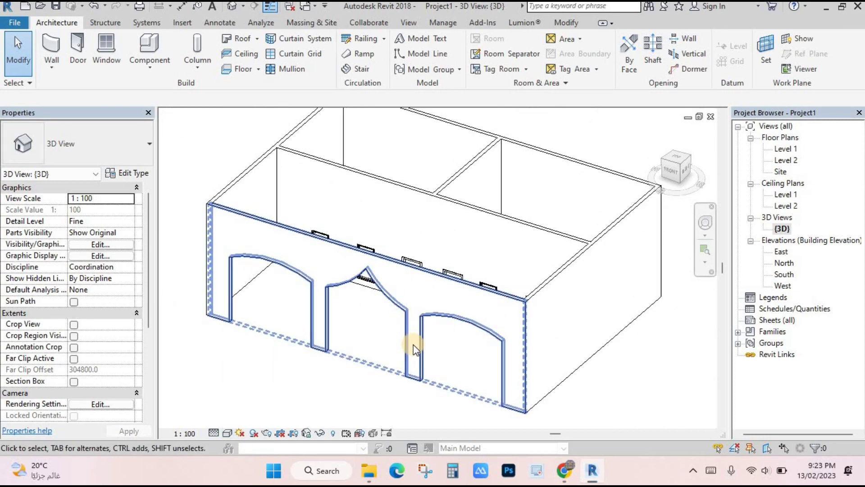
scroll(413, 345, down, 1)
click(228, 431)
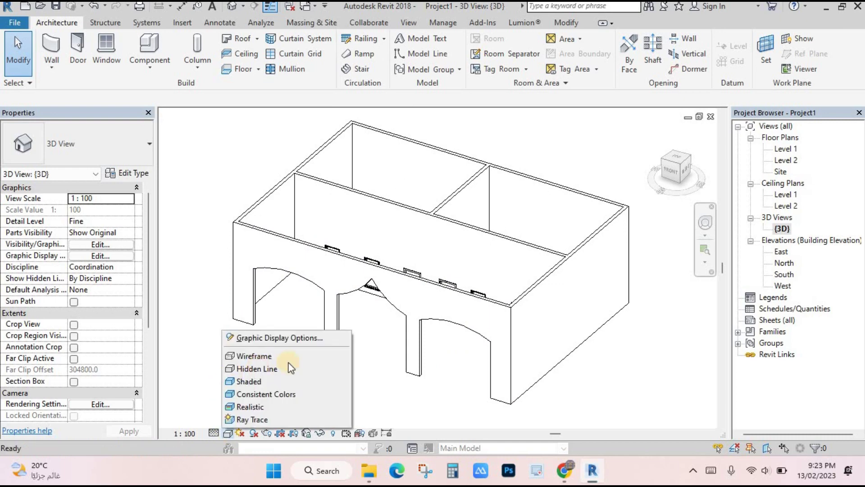
click(270, 393)
click(285, 409)
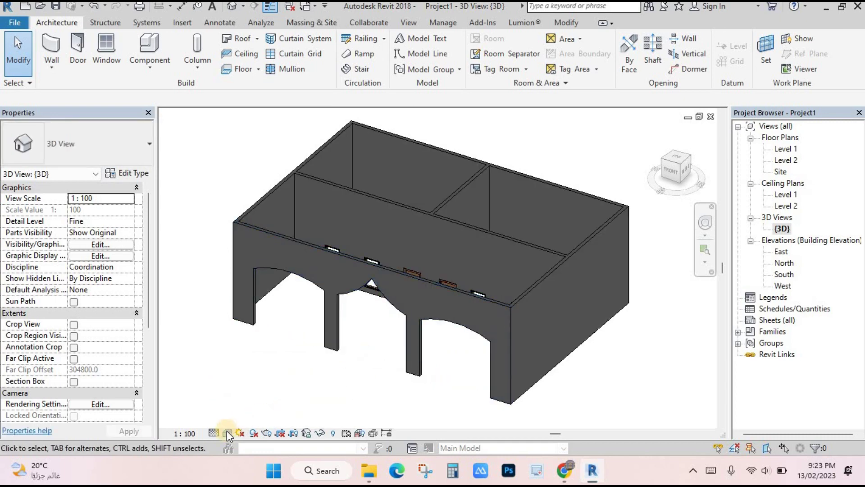
Step: Try the Realistic style, return to Consistent Colors, and orbit to a new angle
click(226, 430)
click(252, 406)
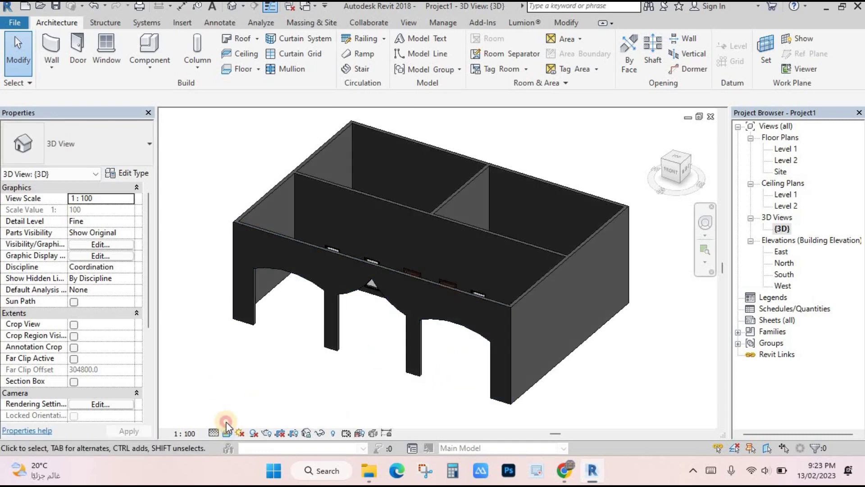
click(228, 432)
click(248, 385)
click(224, 432)
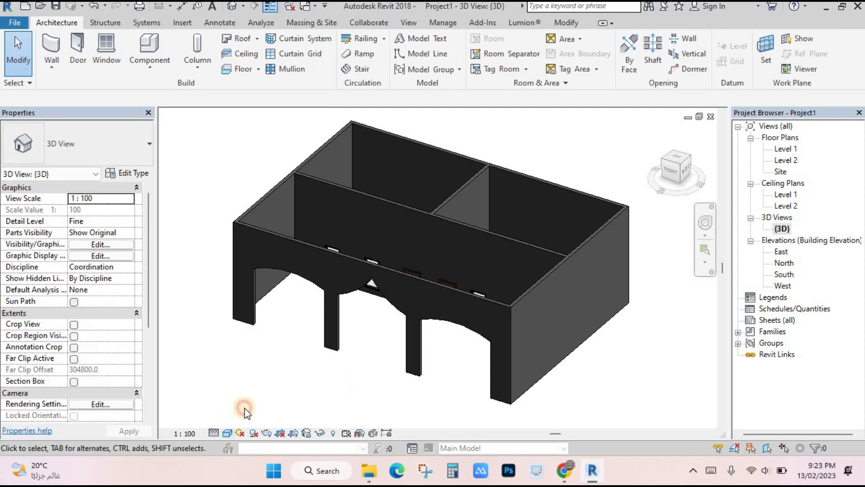
click(279, 388)
mouse_move(412, 410)
shift+middle_down()
mouse_move(370, 379)
mouse_move(354, 397)
mouse_move(397, 377)
mouse_move(341, 351)
shift+middle_up()
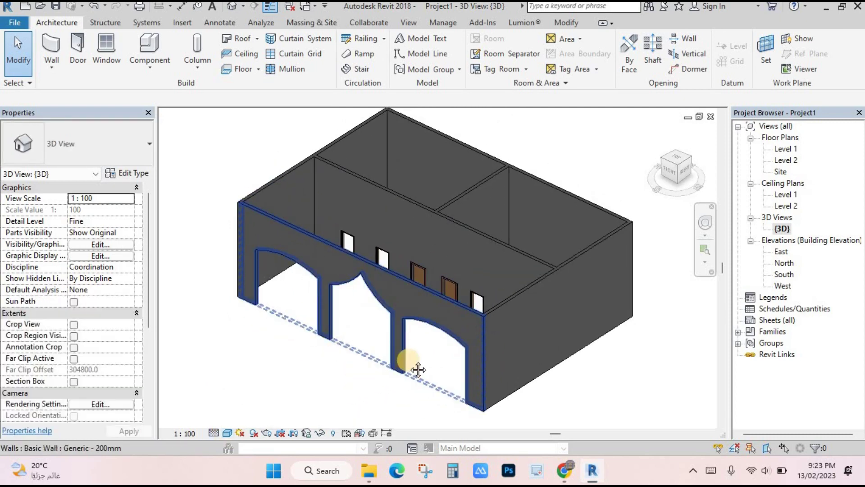
middle_drag(415, 360, 405, 326)
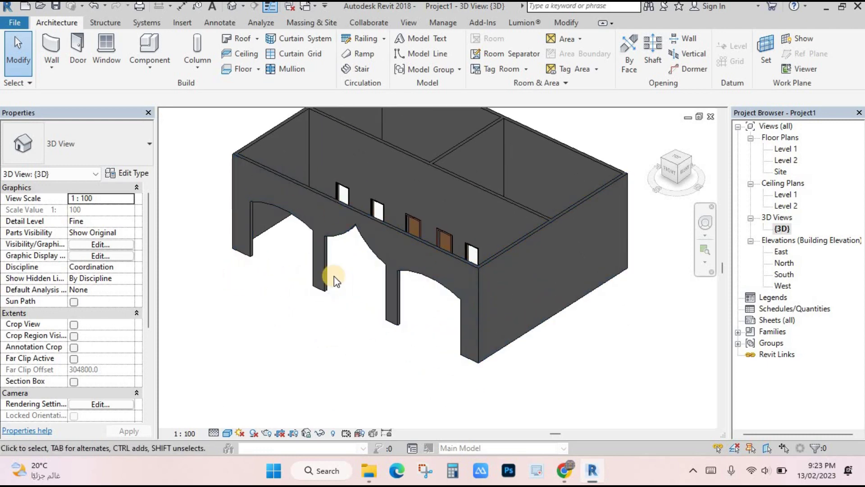
Step: Open the East elevation and start editing the east wall's profile
click(512, 246)
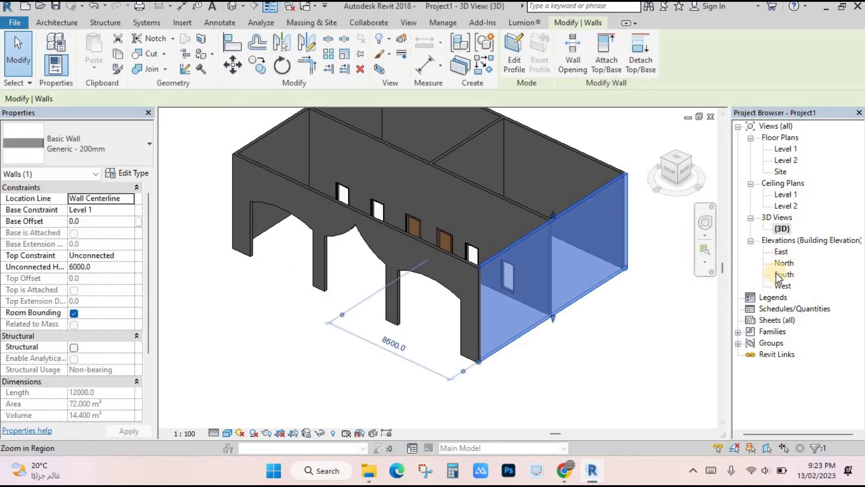
double_click(780, 251)
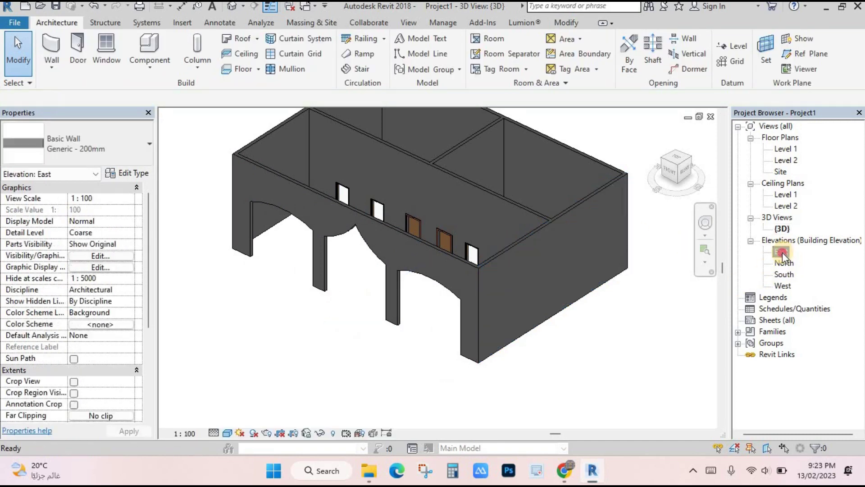
scroll(541, 319, down, 2)
scroll(492, 309, down, 2)
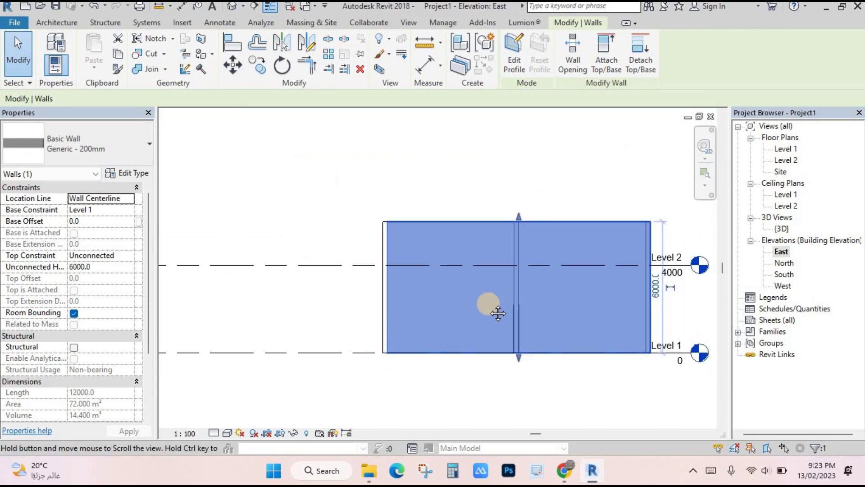
middle_drag(504, 296, 501, 273)
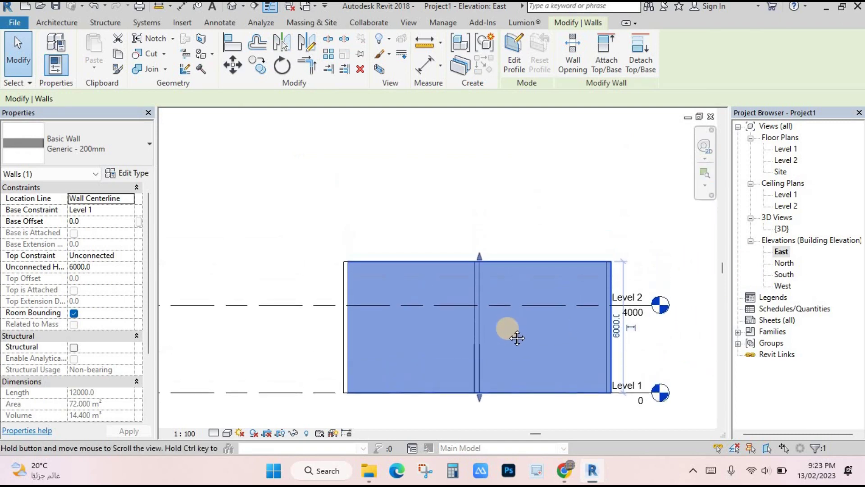
scroll(501, 273, up, 2)
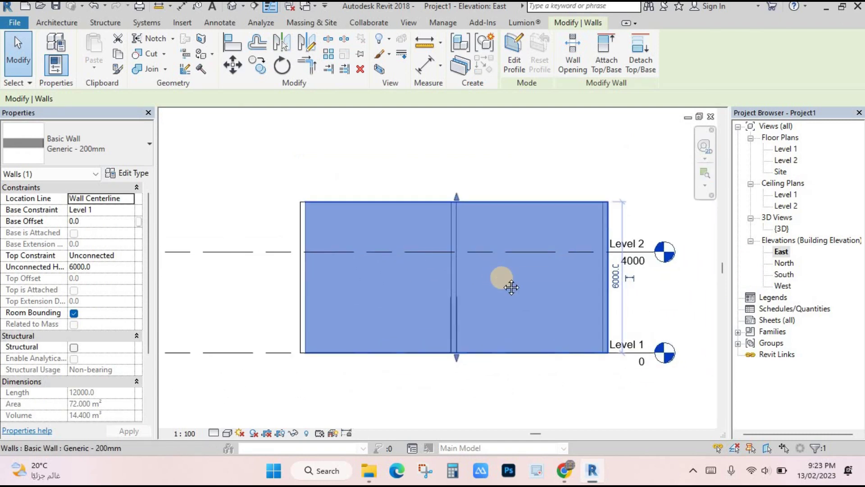
key(Escape)
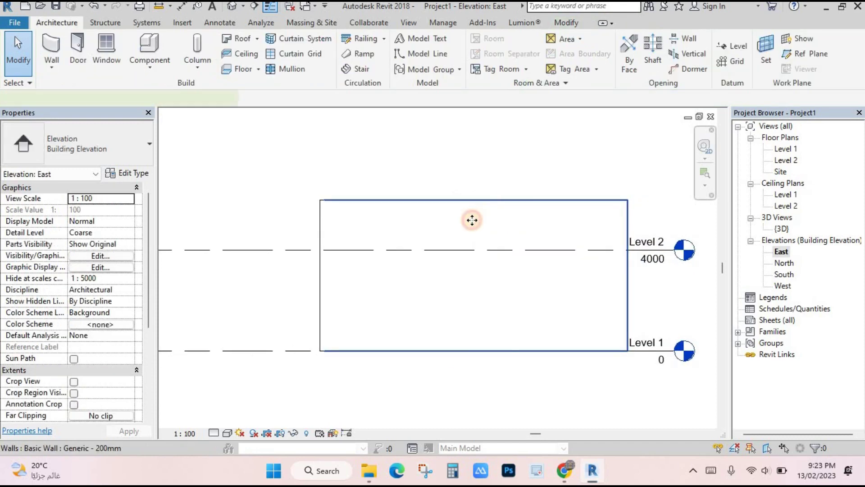
click(510, 200)
click(512, 68)
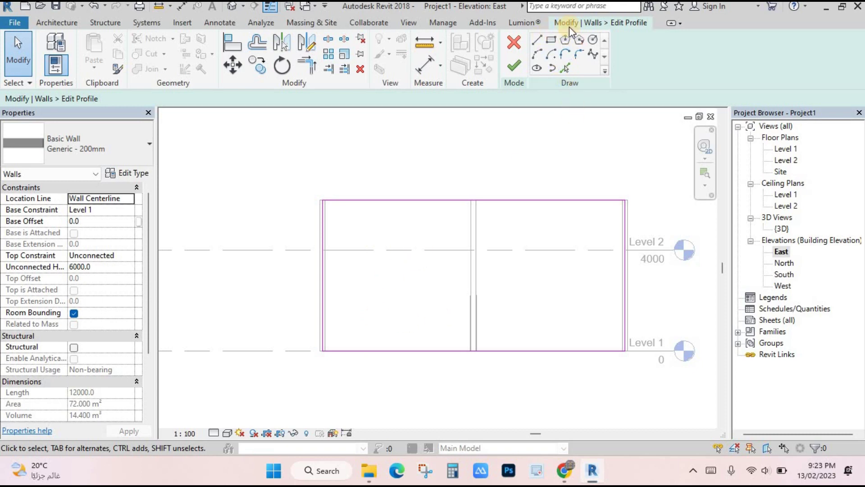
Step: Sketch a closed house-shaped pentagon outline with lines and finish the profile edit
click(536, 40)
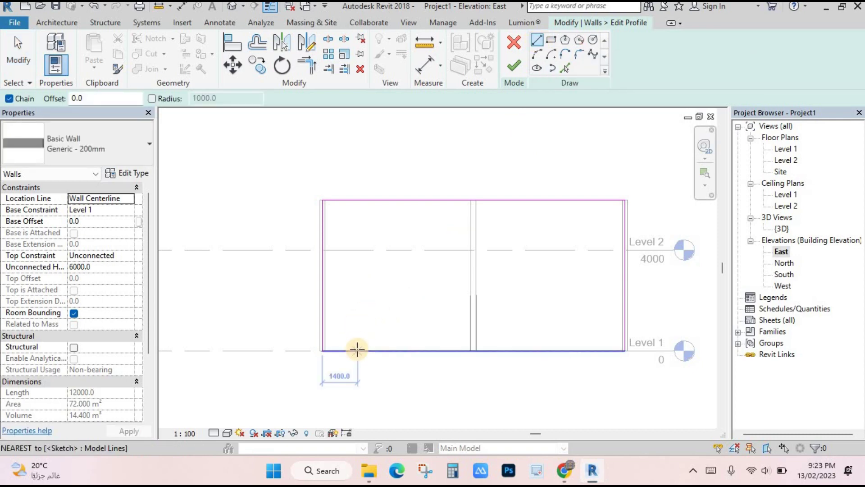
click(352, 327)
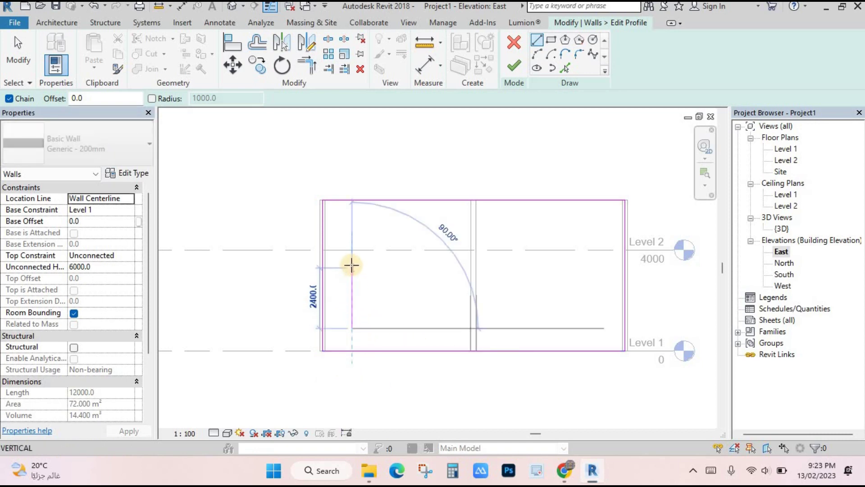
click(351, 260)
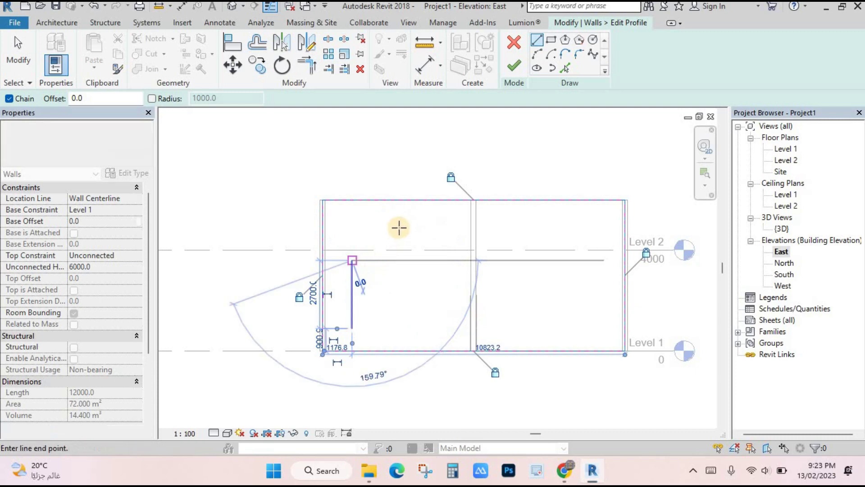
click(404, 224)
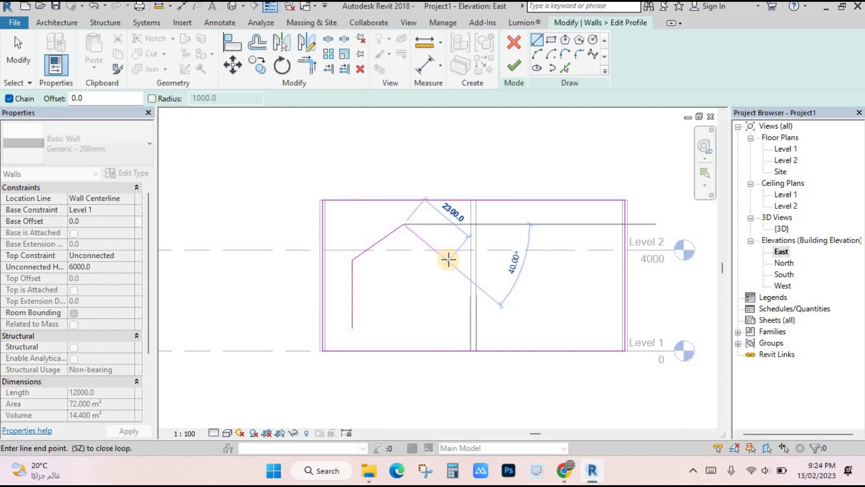
click(451, 257)
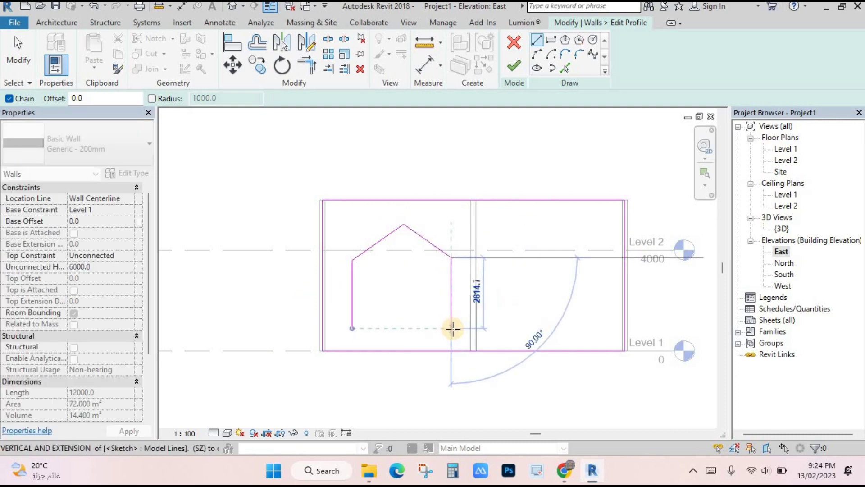
click(392, 332)
click(352, 328)
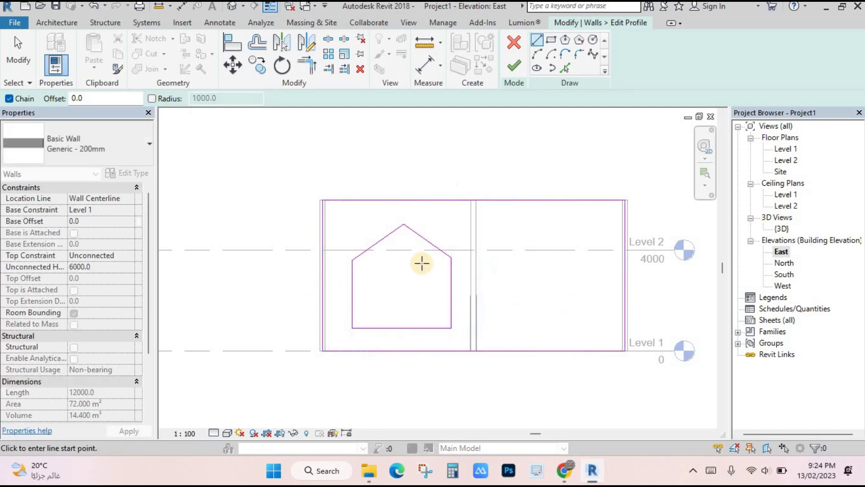
scroll(419, 265, up, 2)
key(Escape)
key(Escape)
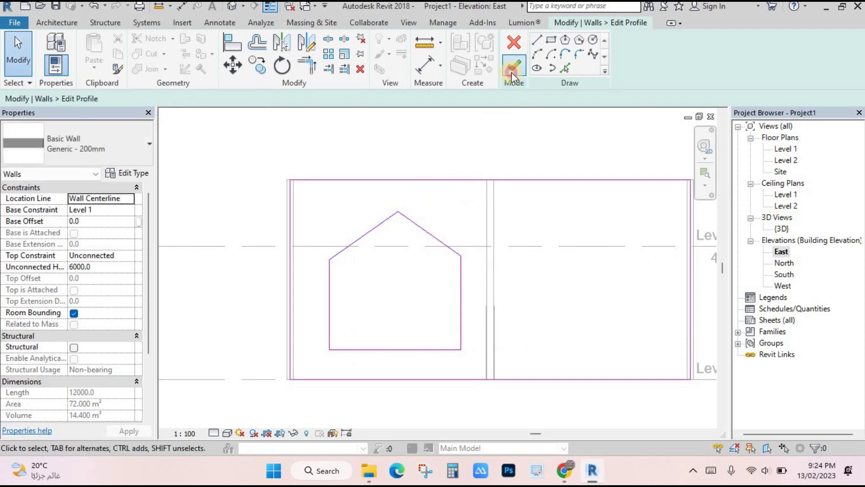
click(512, 67)
Step: In the 3D view, select the west end wall and start editing its profile
double_click(783, 228)
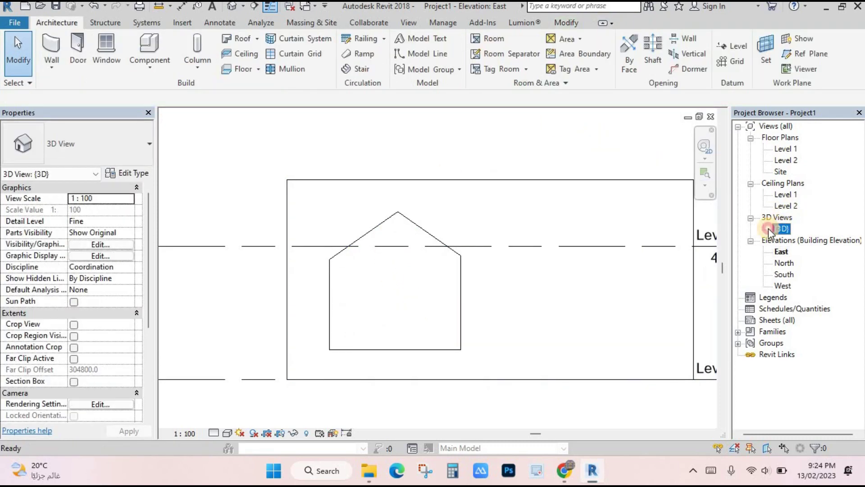
key(Escape)
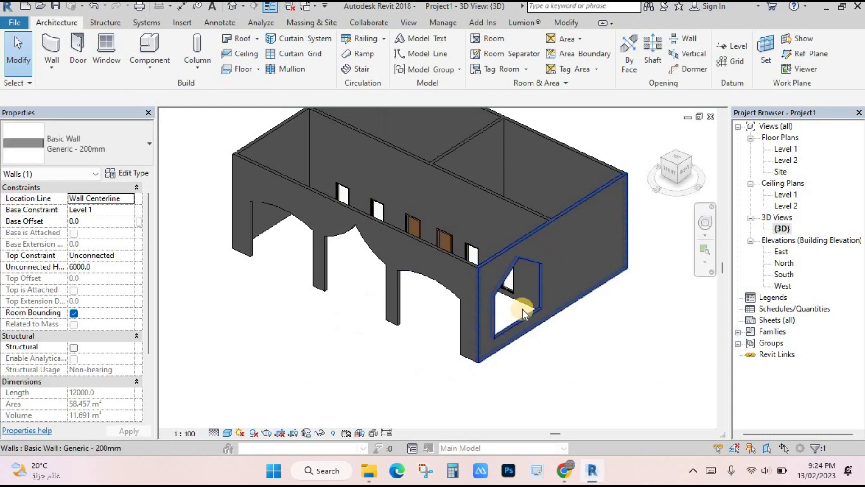
click(522, 309)
scroll(455, 345, up, 2)
scroll(343, 341, down, 2)
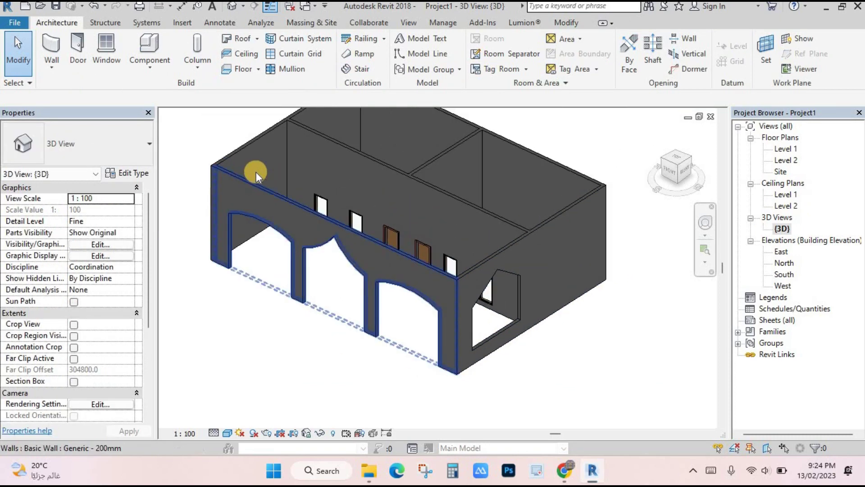
click(253, 138)
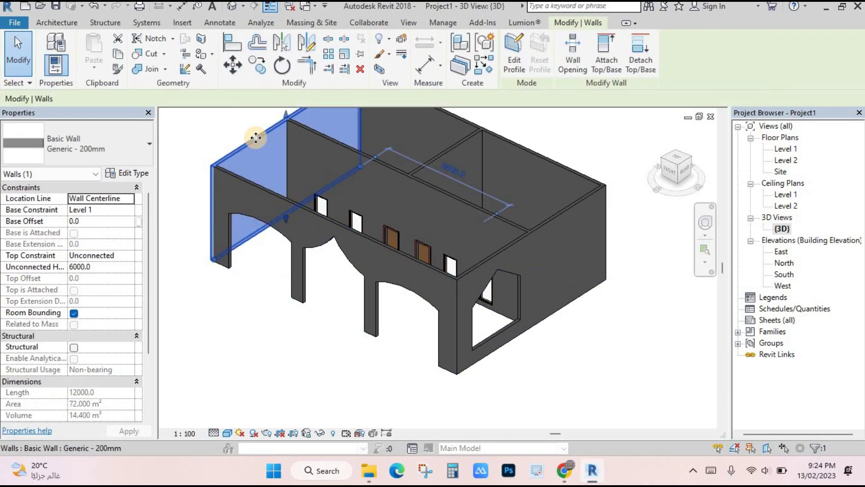
click(516, 58)
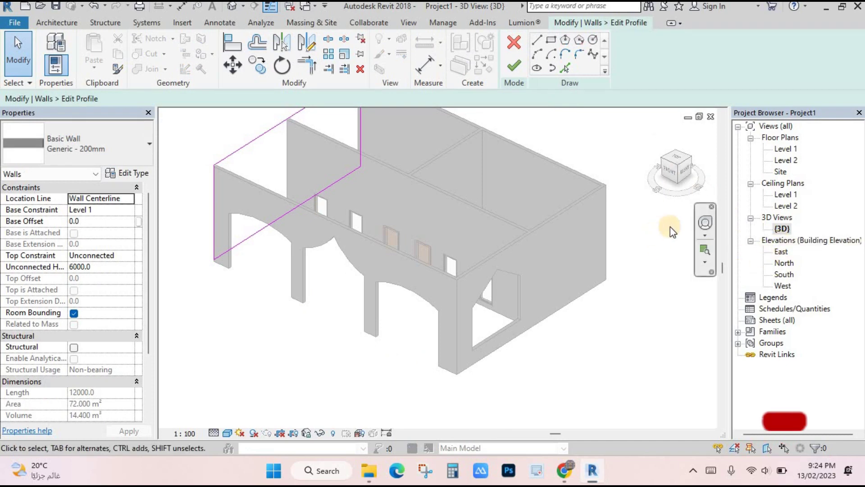
Step: In the West elevation, pick the five pentagon outline edges with Pick Lines
double_click(783, 286)
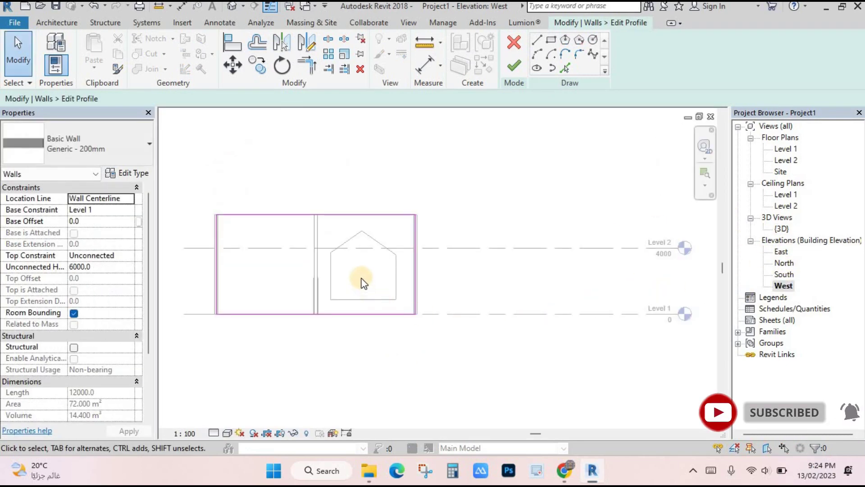
scroll(364, 283, up, 2)
scroll(371, 255, up, 1)
scroll(414, 244, up, 1)
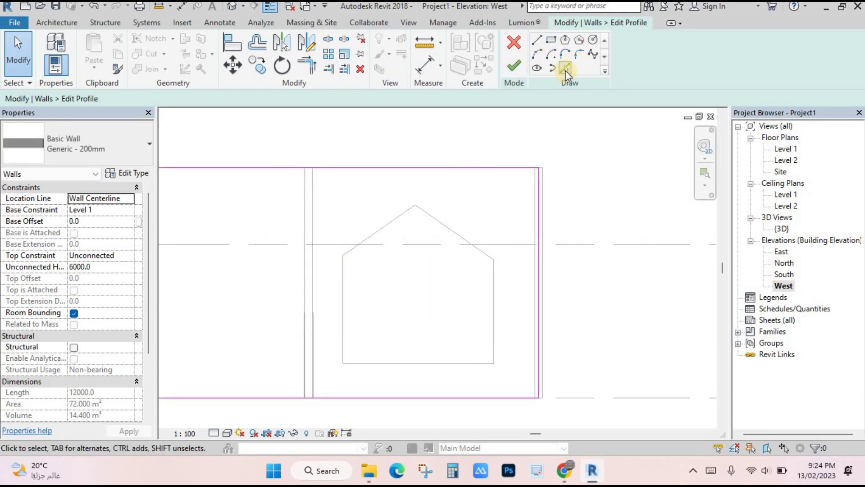
click(566, 69)
click(431, 228)
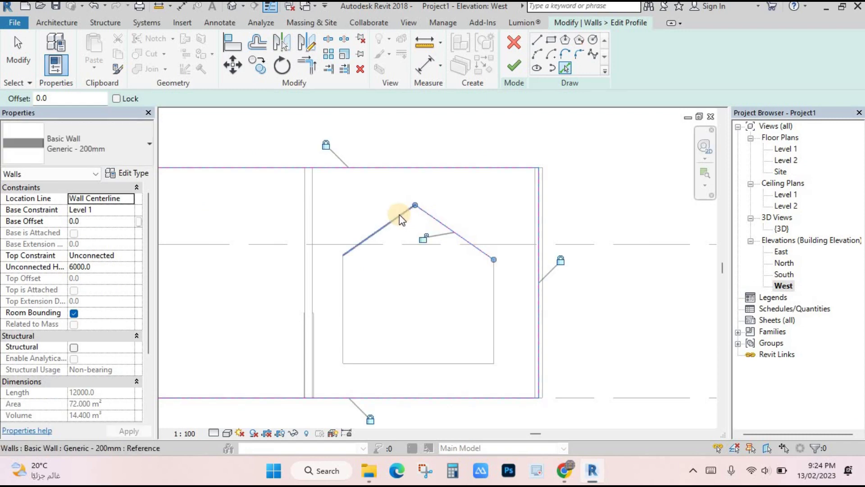
click(400, 216)
click(343, 289)
click(378, 357)
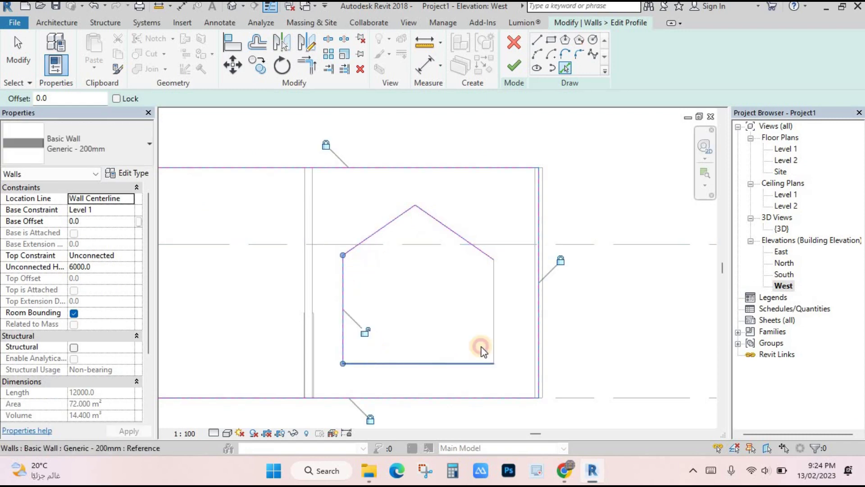
click(493, 329)
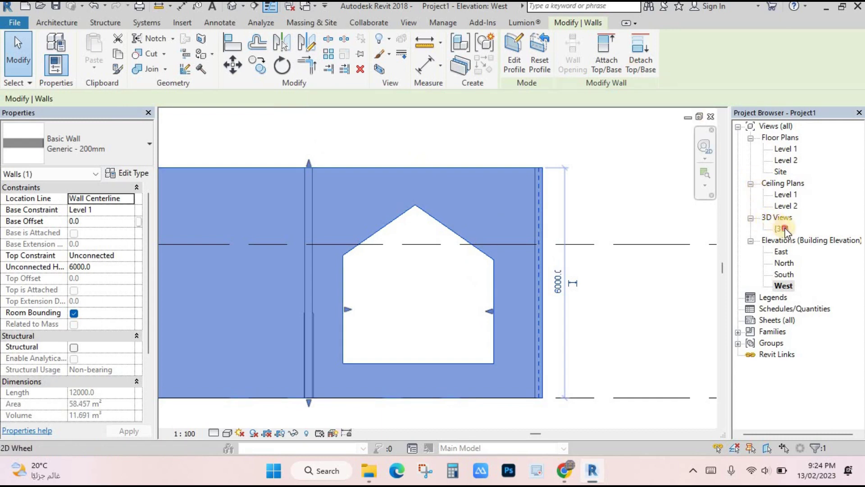
Step: Return to {3D} and zoom in to inspect the house-shaped end-wall opening
double_click(783, 229)
click(323, 206)
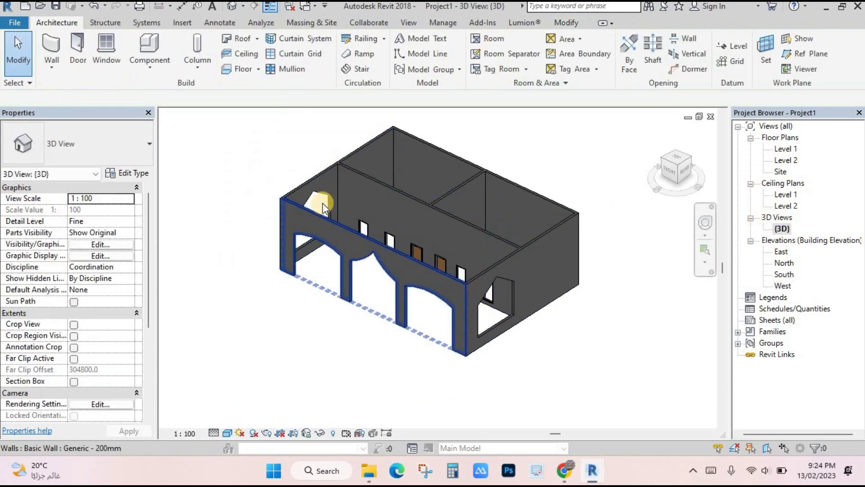
scroll(542, 319, up, 2)
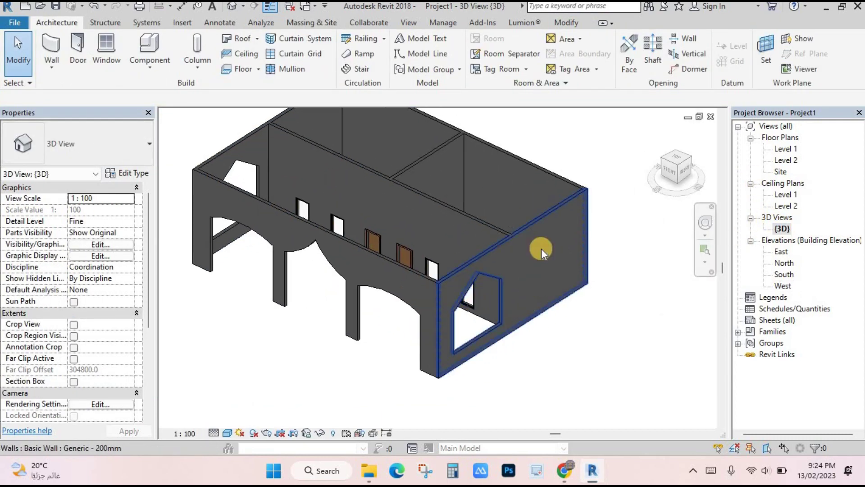
scroll(498, 289, up, 1)
scroll(409, 367, up, 2)
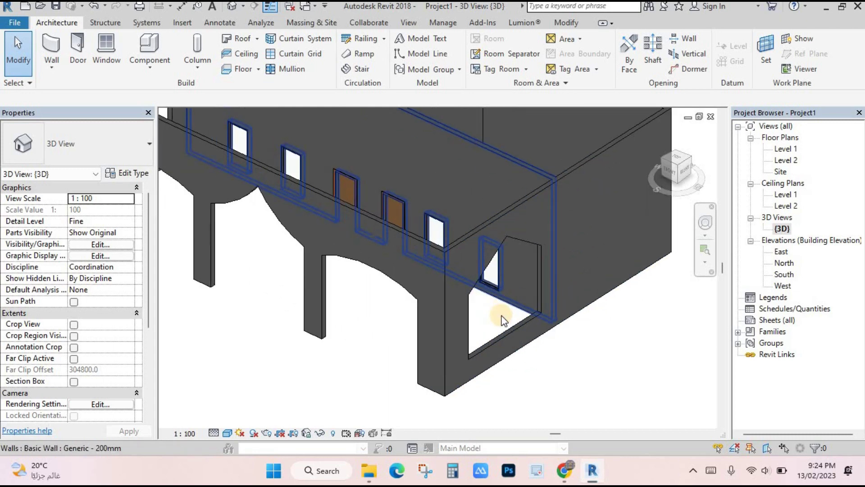
scroll(446, 368, up, 1)
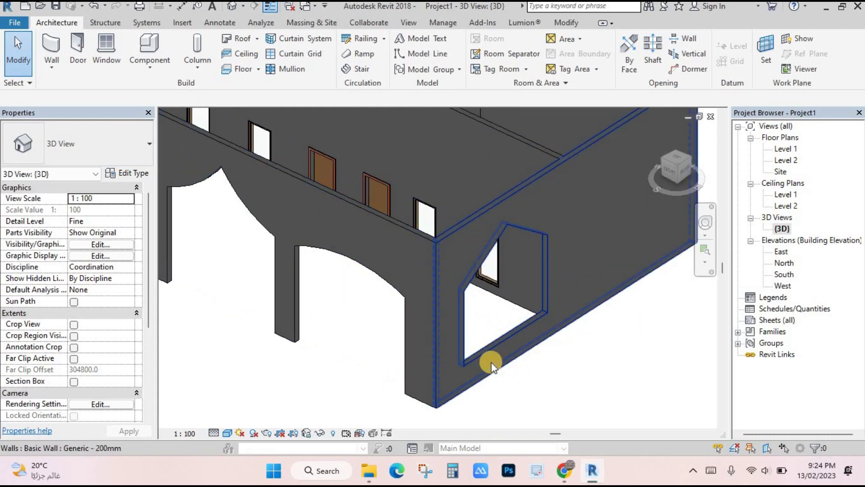
scroll(491, 362, down, 2)
scroll(411, 350, down, 2)
scroll(488, 305, up, 1)
scroll(564, 287, up, 2)
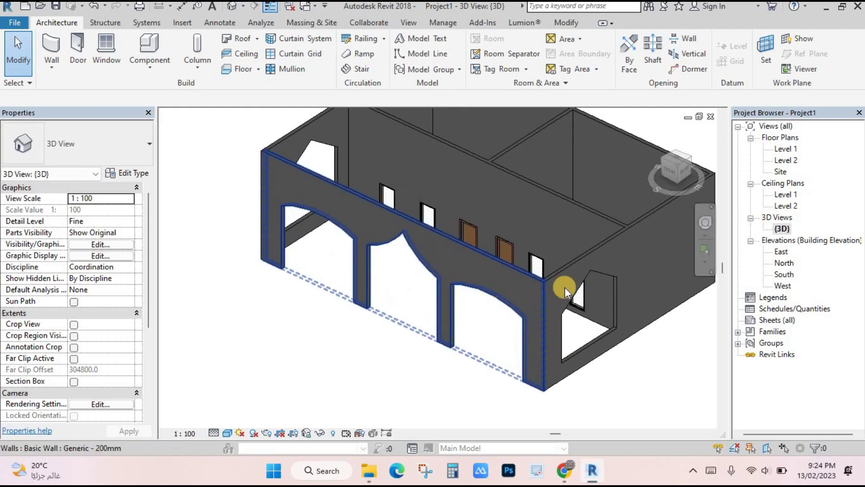
scroll(468, 293, up, 1)
scroll(512, 286, down, 2)
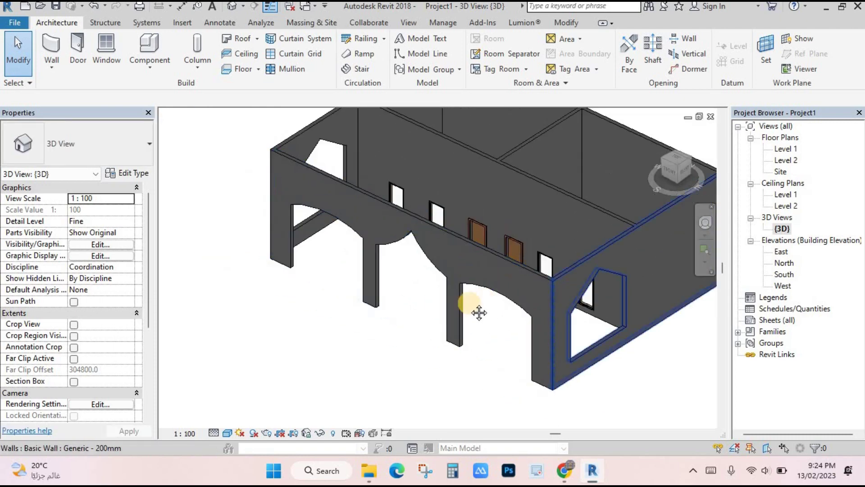
scroll(541, 270, up, 1)
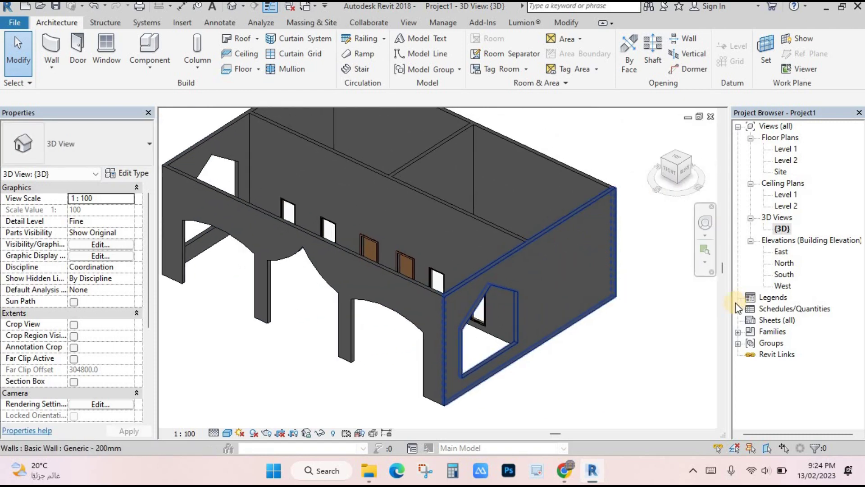
scroll(561, 258, down, 1)
scroll(527, 289, up, 1)
scroll(462, 299, up, 1)
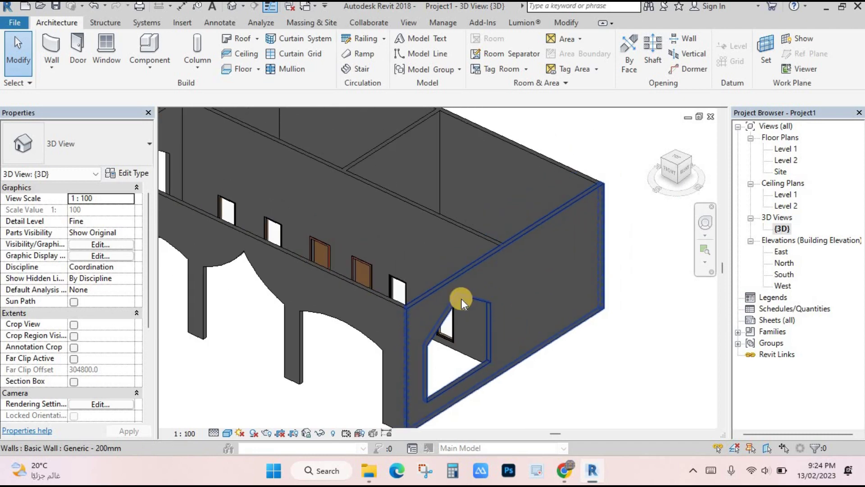
scroll(461, 299, down, 1)
scroll(655, 280, down, 1)
scroll(575, 228, up, 1)
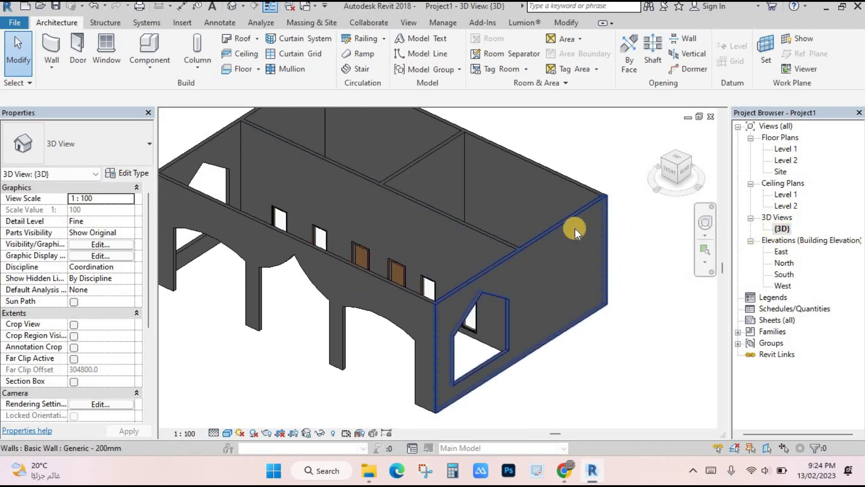
Step: Cut a 3100 × 800 rectangle into the east wall's upper right, then check it in {3D}
click(572, 217)
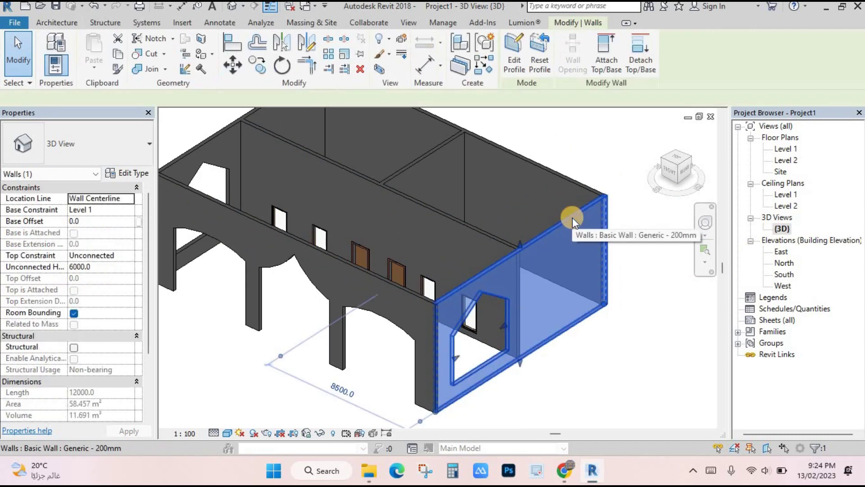
double_click(785, 252)
middle_drag(618, 263, 583, 159)
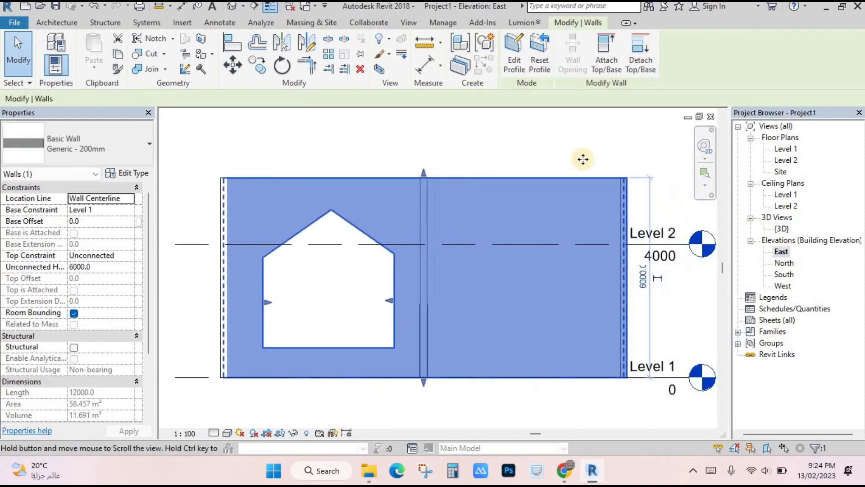
click(514, 54)
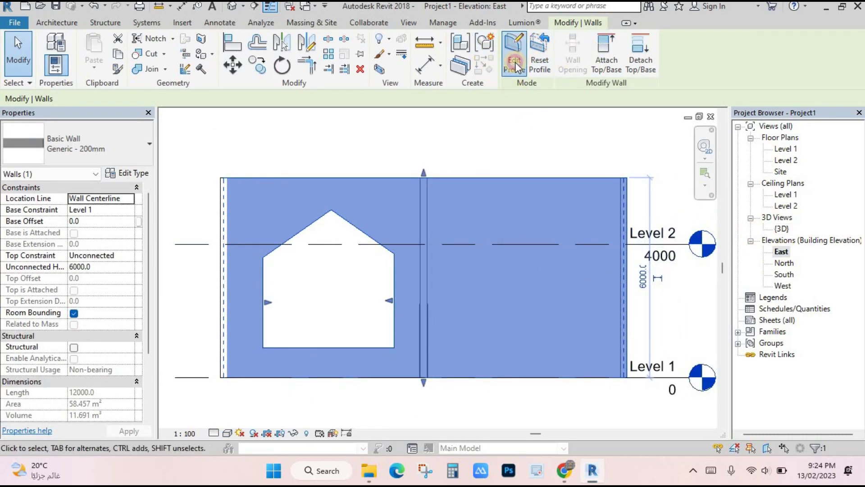
click(550, 39)
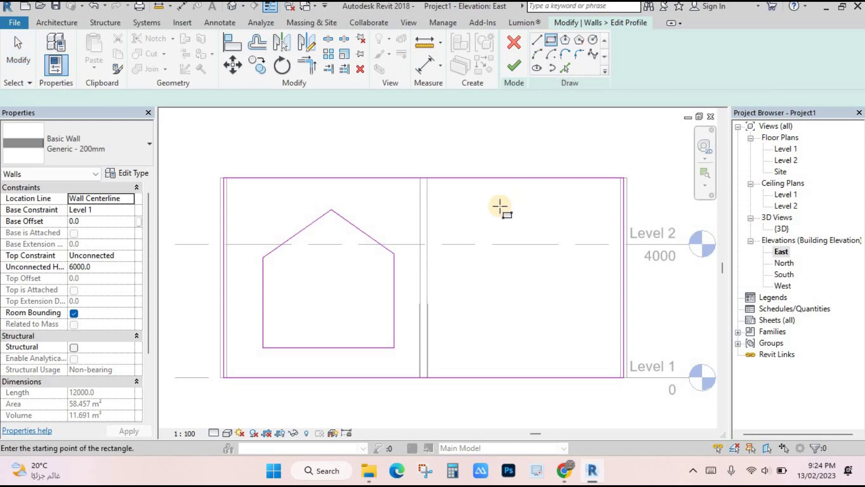
click(481, 197)
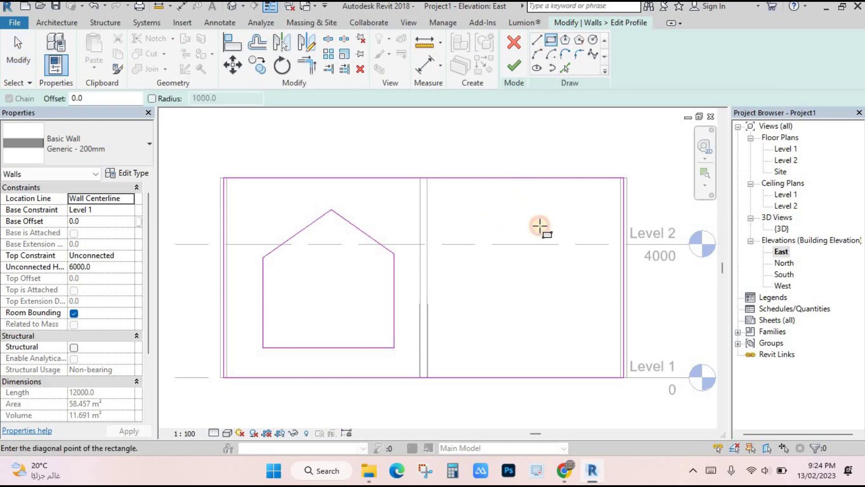
click(585, 225)
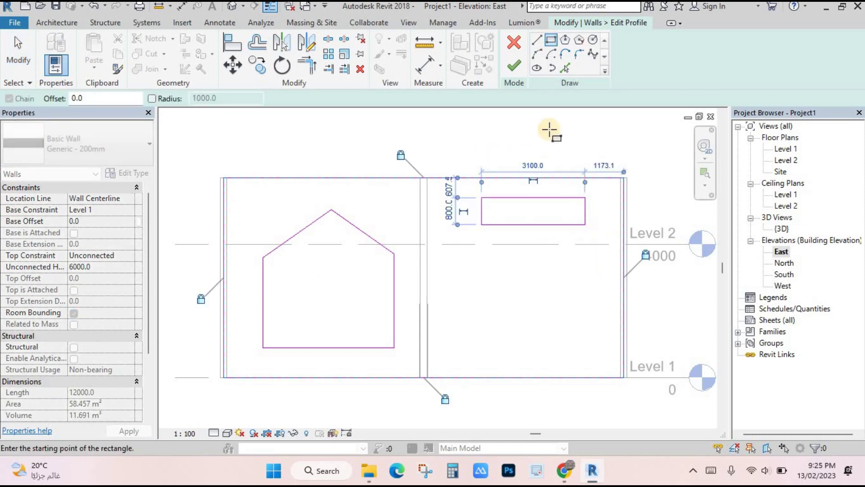
click(514, 68)
double_click(785, 229)
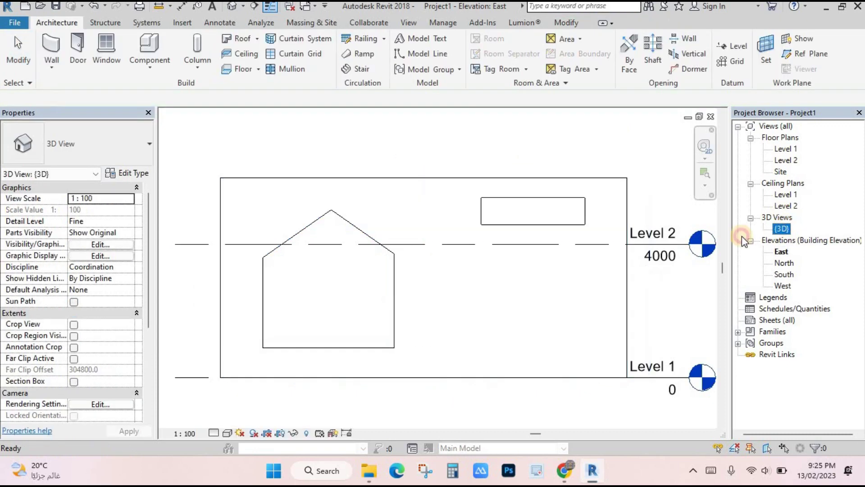
Step: Orbit to the arched front, then set the interior door-and-window wall to Generic - 150mm Masonry
scroll(533, 326, down, 4)
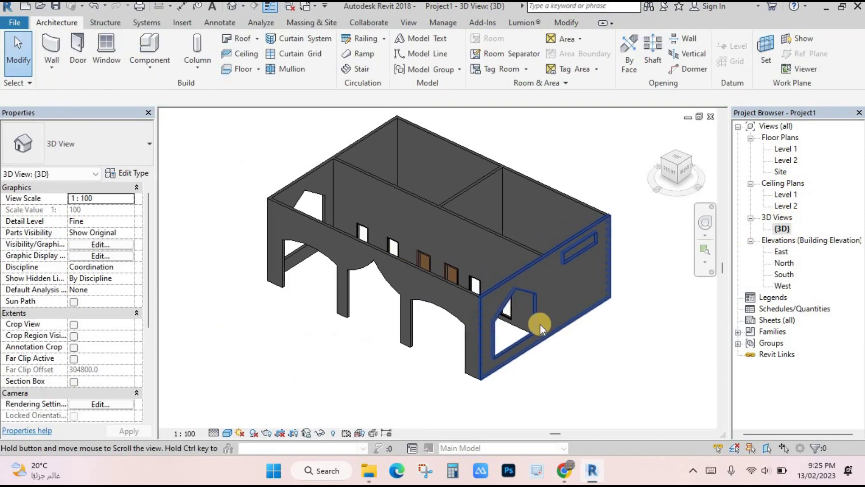
shift+middle_drag(540, 324, 476, 310)
middle_drag(338, 270, 345, 265)
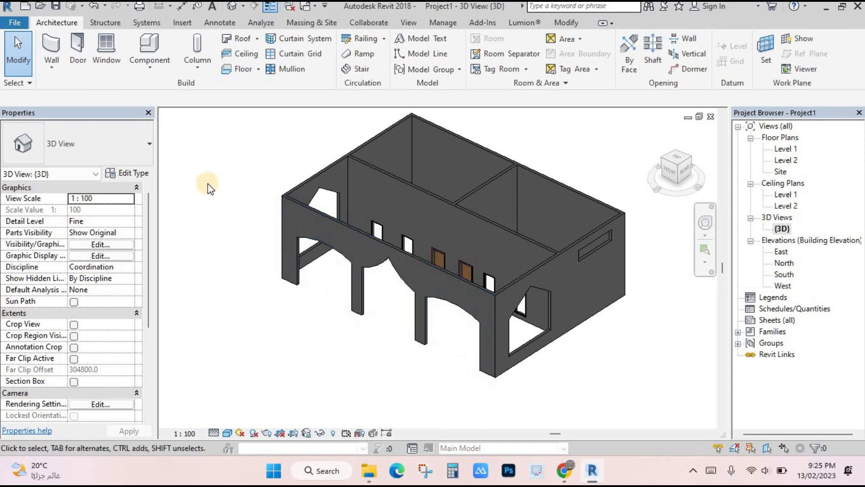
middle_drag(384, 338, 367, 344)
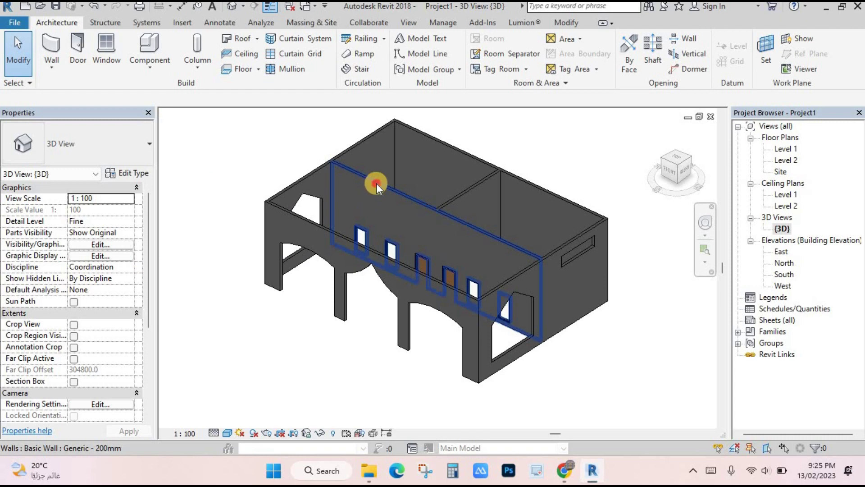
click(376, 183)
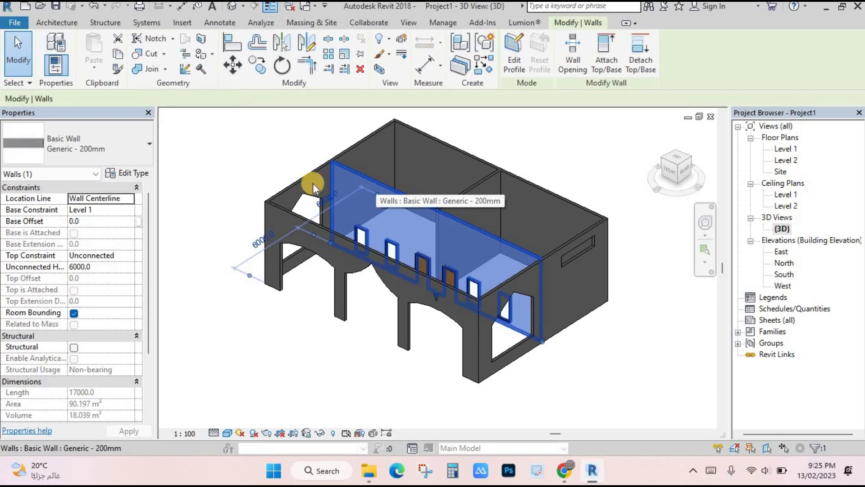
click(123, 148)
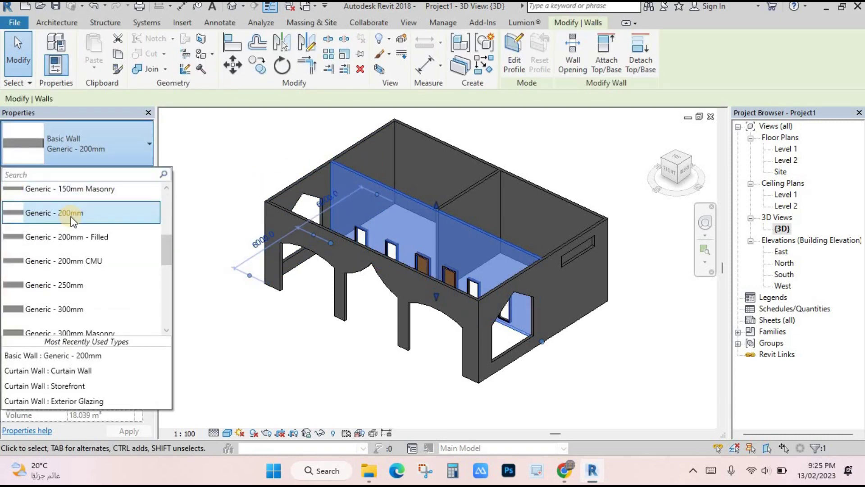
click(91, 189)
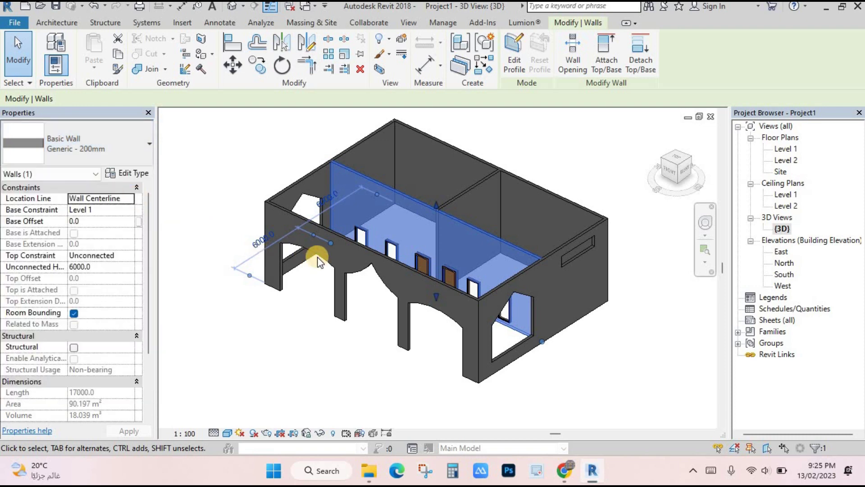
Step: Assign the arched front wall the Generic - 200mm CMU wall type
key(Escape)
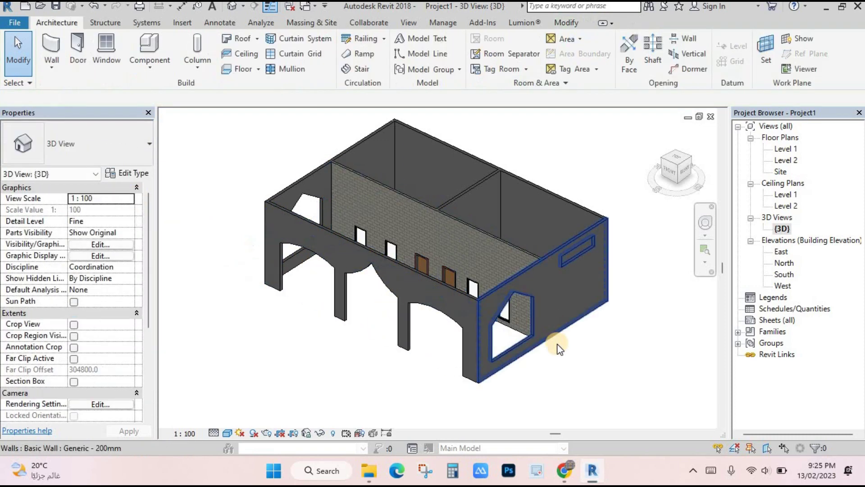
scroll(440, 253, up, 1)
middle_drag(446, 268, 452, 272)
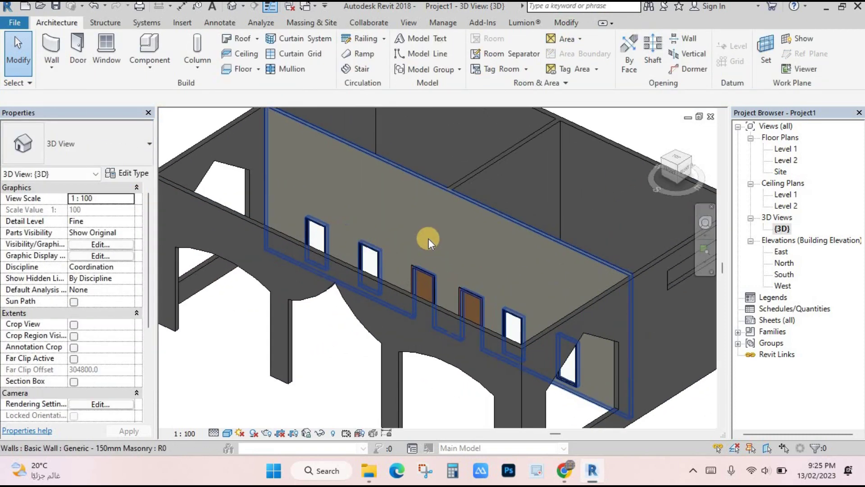
middle_drag(338, 294, 350, 268)
scroll(356, 248, up, 1)
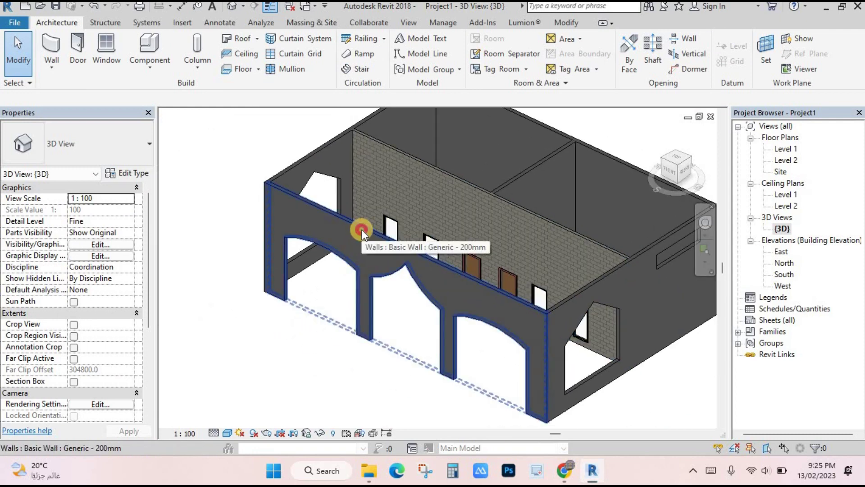
click(361, 228)
click(118, 147)
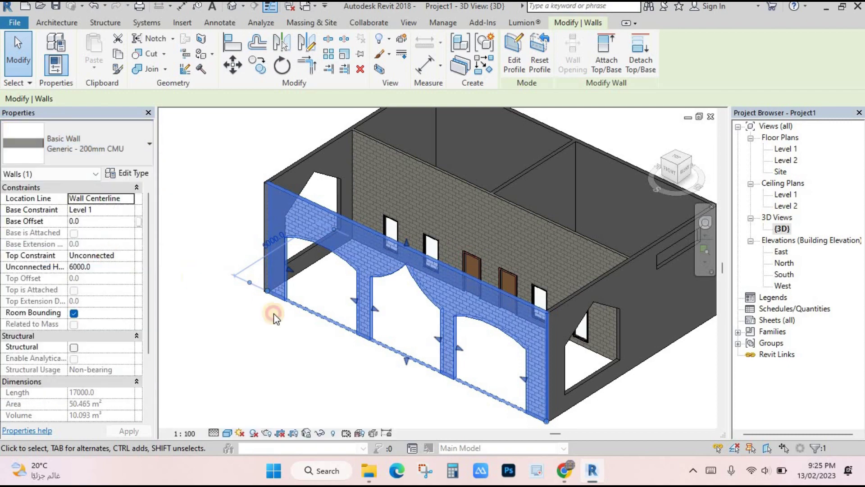
click(304, 369)
Step: Give the left end wall a masonry type, then orbit to face the arched wall
scroll(376, 228, down, 2)
click(394, 125)
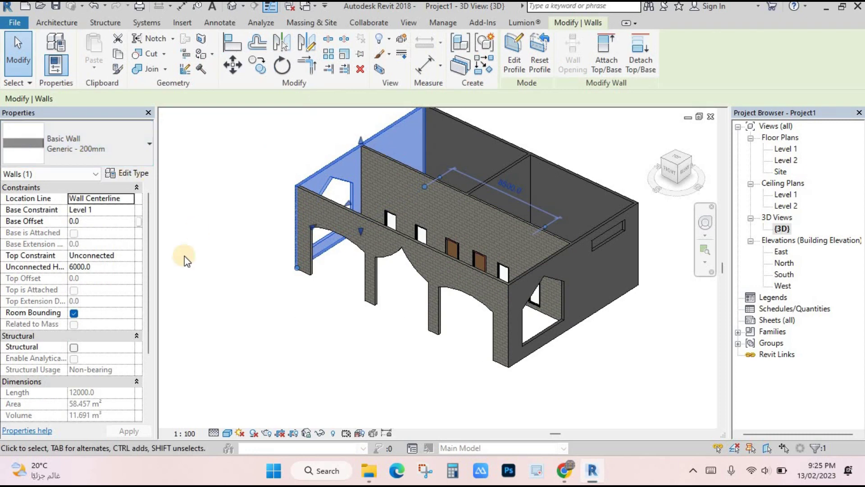
click(372, 314)
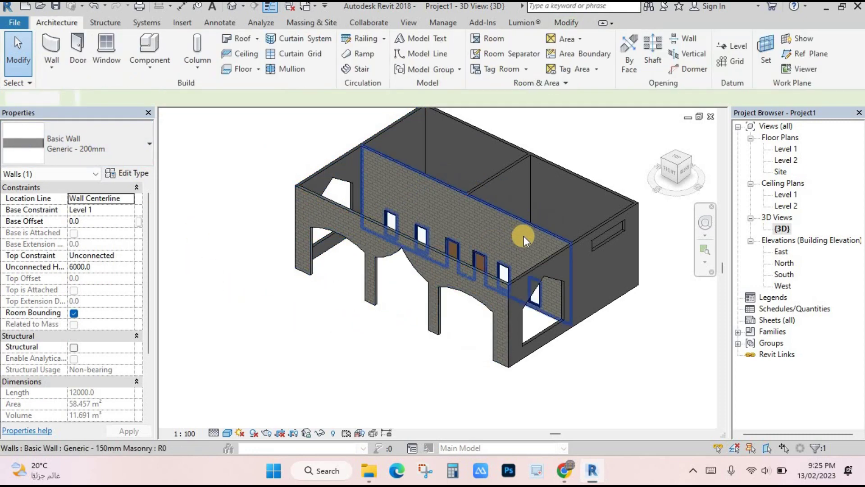
scroll(518, 248, up, 2)
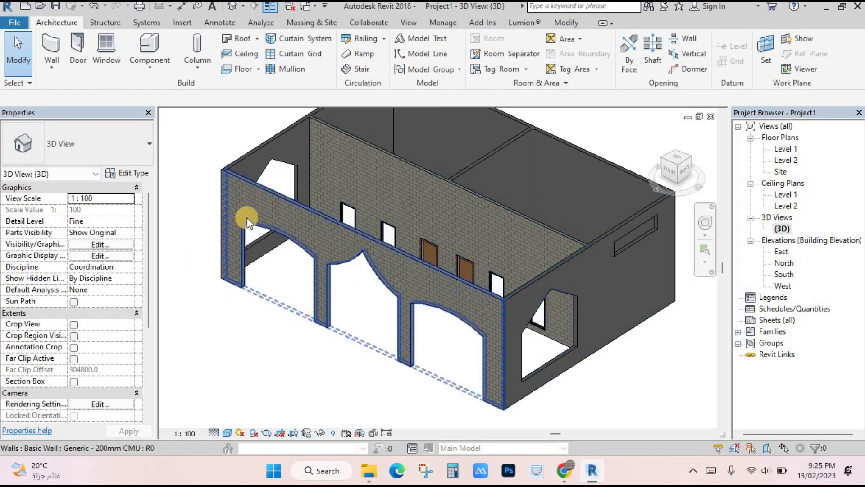
scroll(495, 297, down, 1)
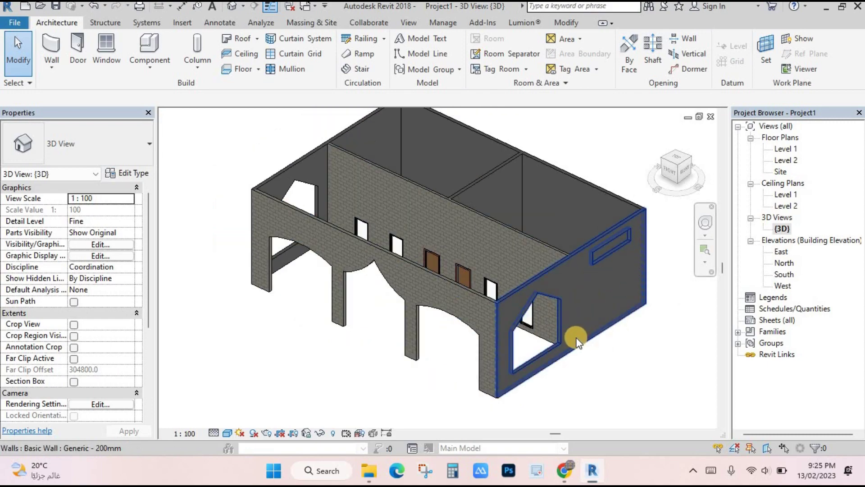
mouse_move(578, 343)
shift+middle_down()
mouse_move(357, 328)
mouse_move(526, 282)
mouse_move(469, 318)
mouse_move(392, 332)
mouse_move(373, 309)
mouse_move(434, 331)
mouse_move(490, 317)
shift+middle_up()
scroll(493, 316, up, 2)
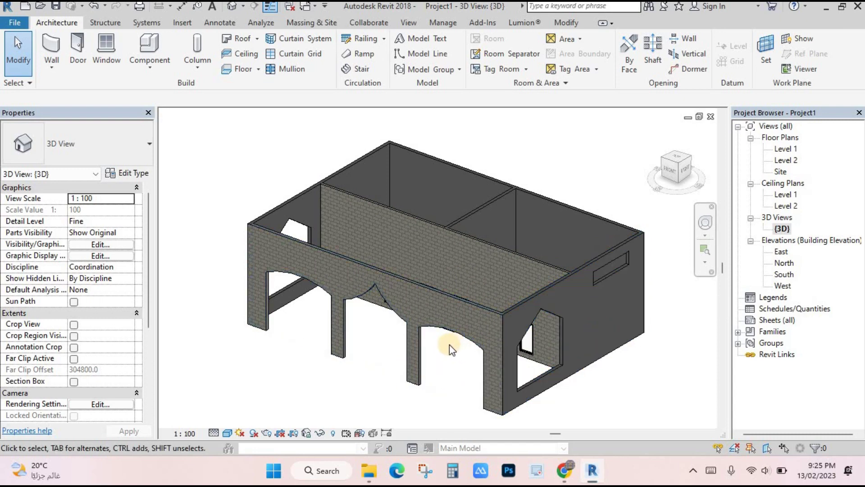
shift+middle_drag(458, 291, 465, 151)
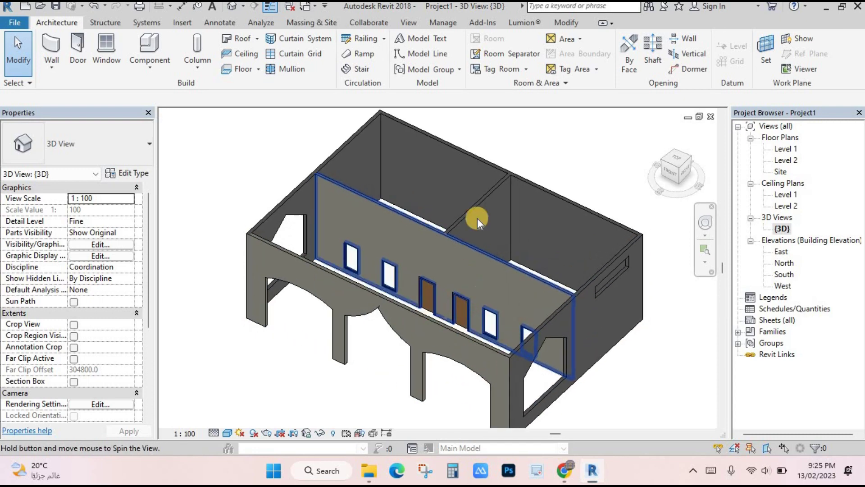
click(465, 151)
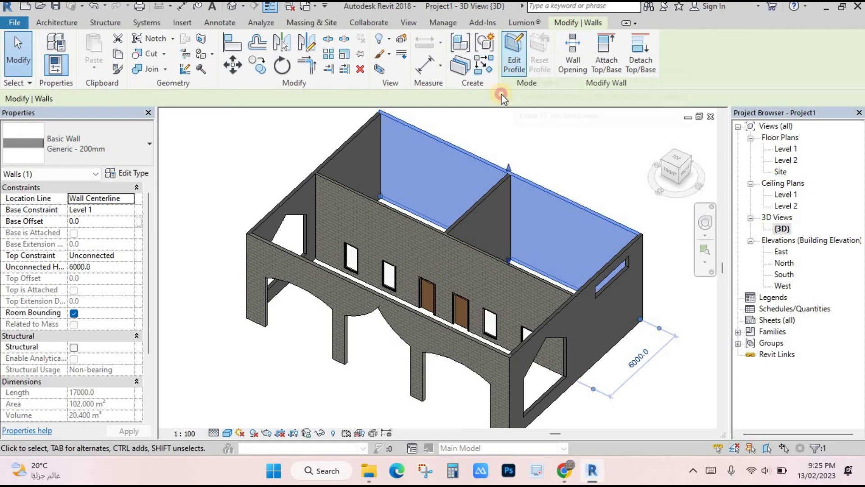
click(514, 54)
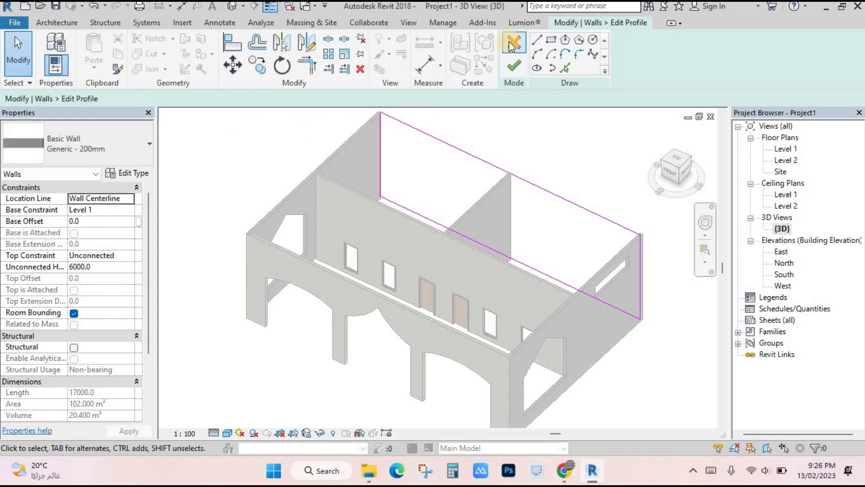
click(512, 68)
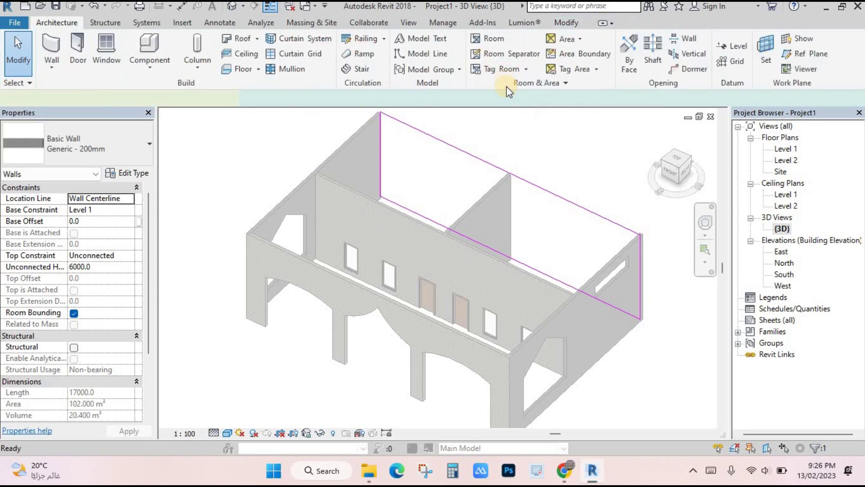
Step: Open the arched wall's profile sketch and delete the pier's bottom line
click(326, 273)
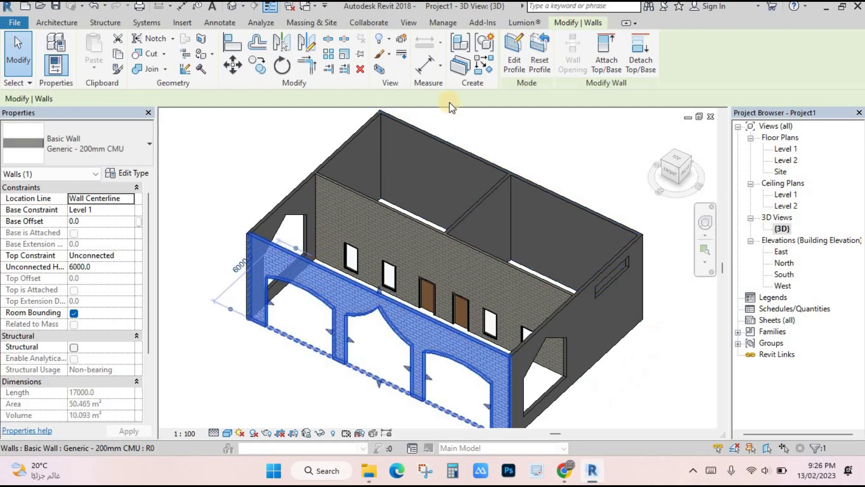
click(514, 54)
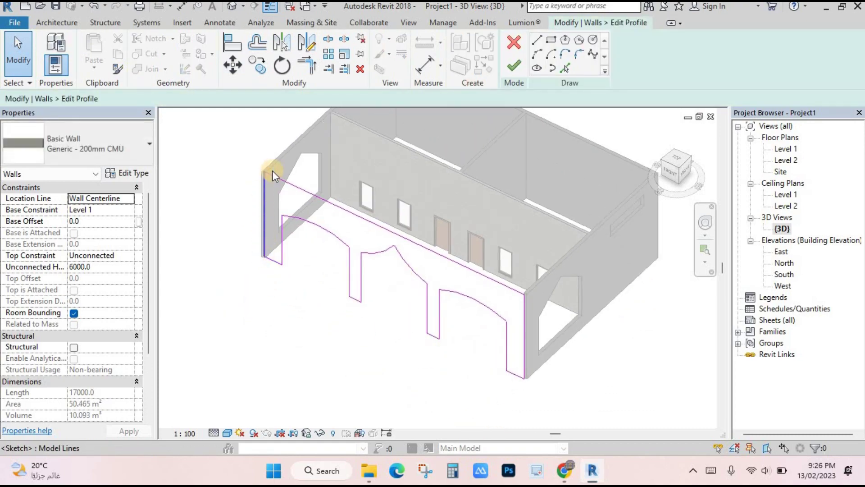
click(432, 335)
key(Delete)
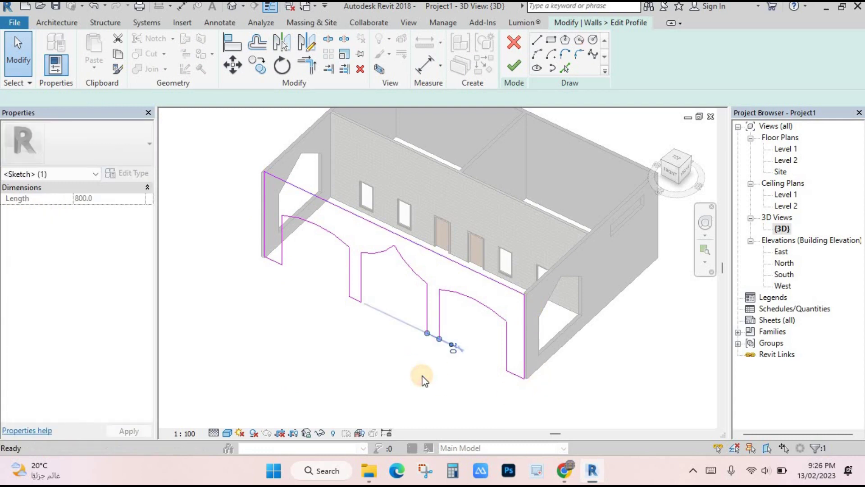
Step: Redraw the pier's bottom edge as a straight line to close the loop
click(515, 67)
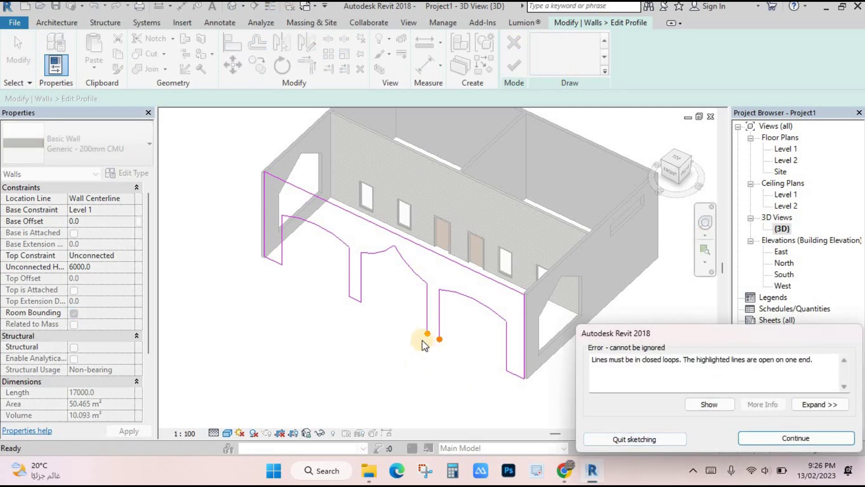
key(Return)
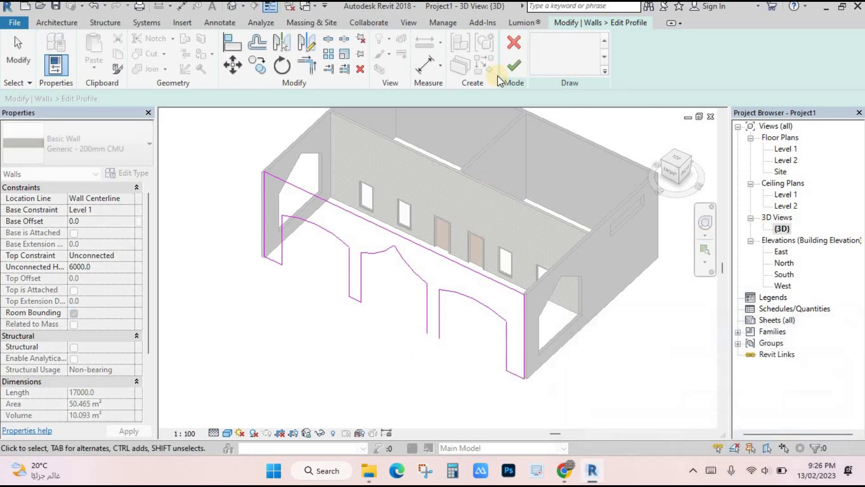
click(537, 41)
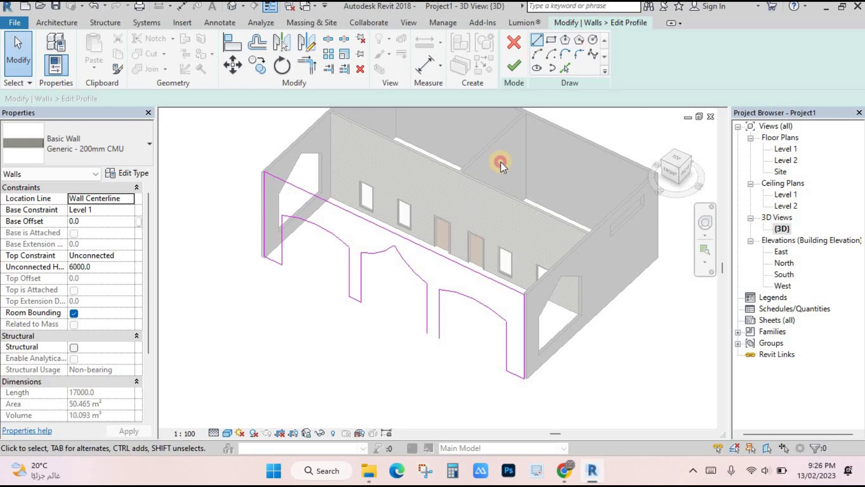
click(427, 333)
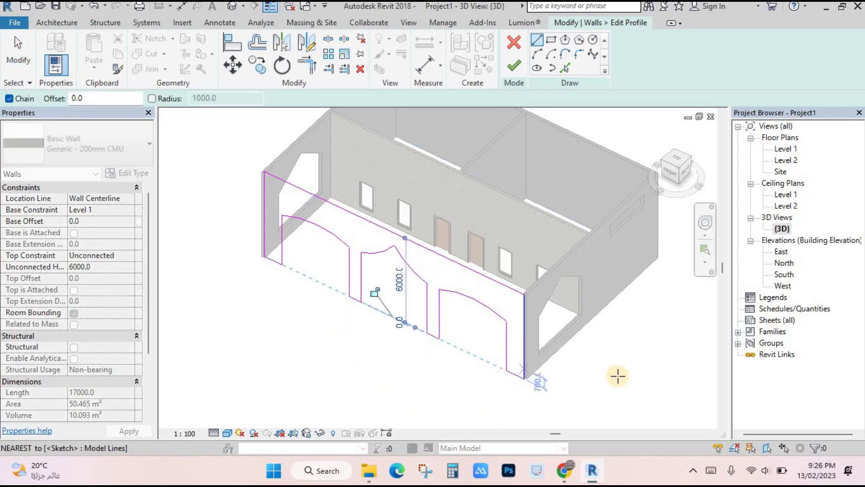
key(Escape)
key(Escape)
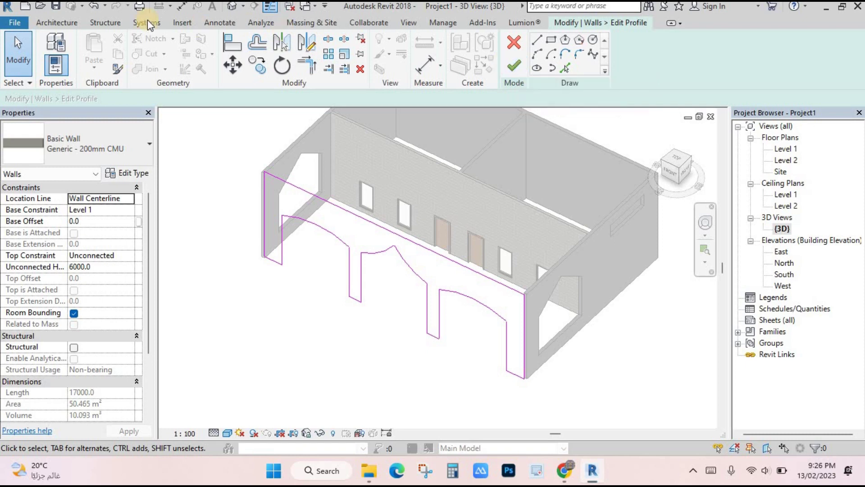
Step: Finish the arched wall's profile edit so the closed outline is applied
click(72, 25)
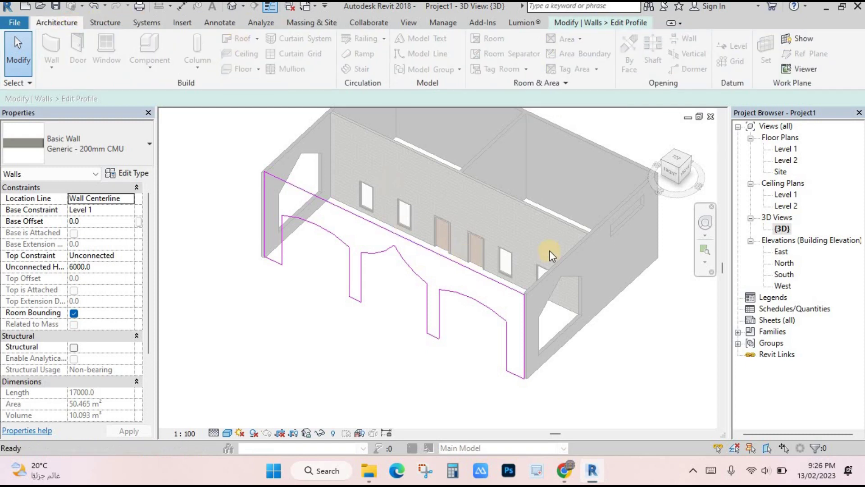
scroll(549, 250, down, 1)
scroll(568, 243, up, 1)
scroll(563, 230, up, 1)
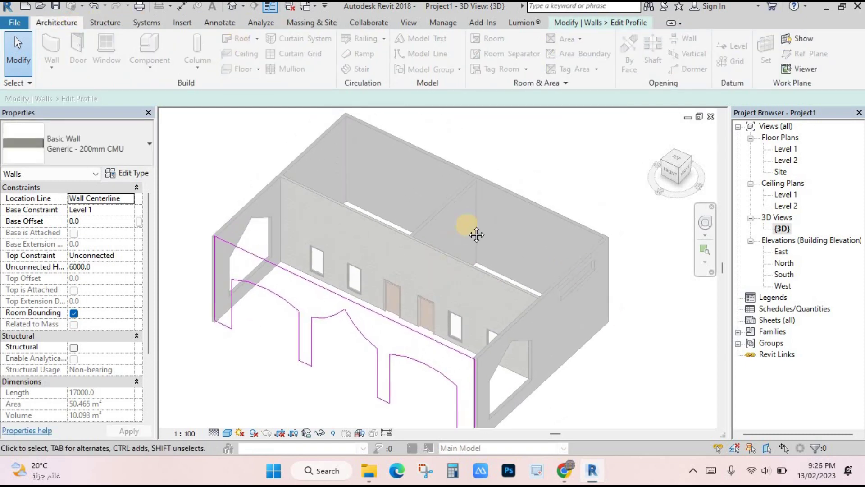
scroll(496, 162, down, 1)
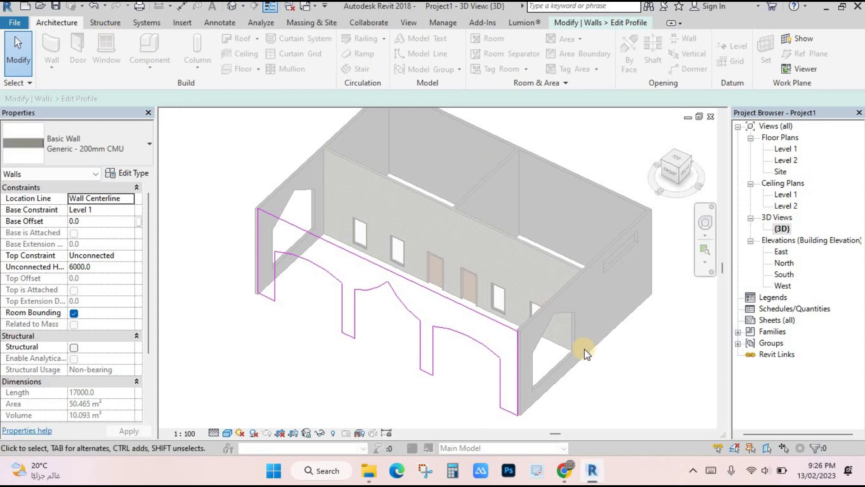
click(614, 23)
click(514, 68)
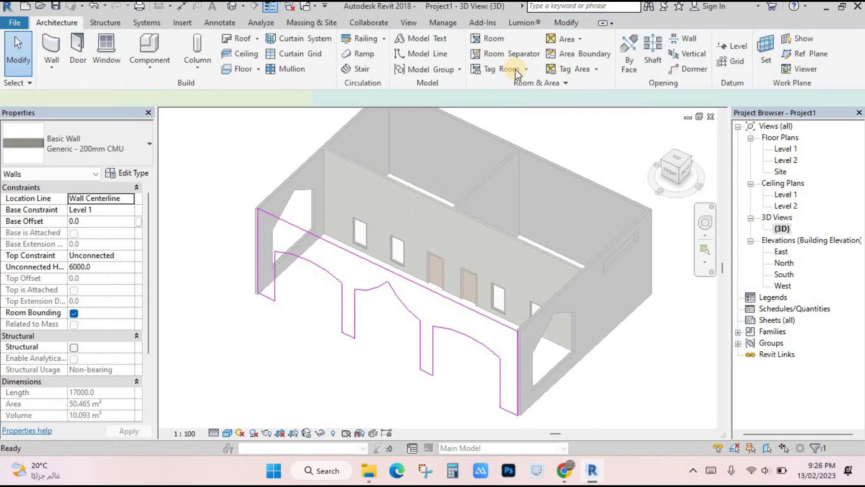
key(Escape)
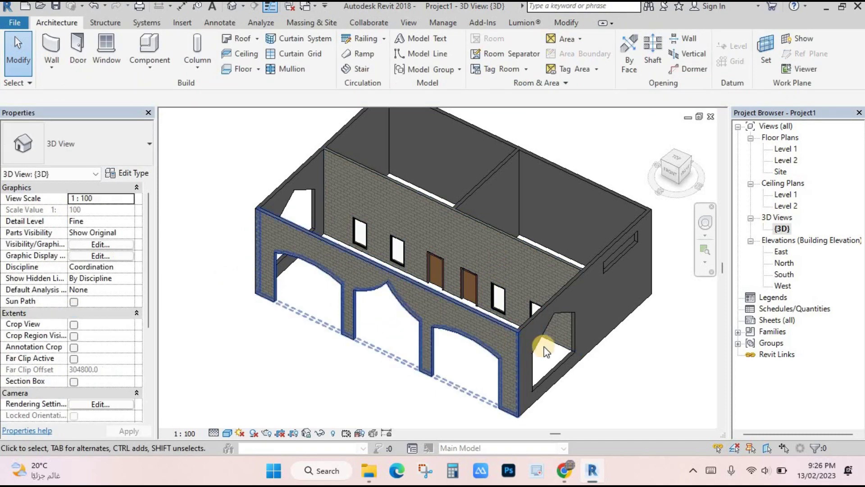
scroll(544, 347, down, 2)
mouse_move(603, 350)
middle_down()
mouse_move(601, 366)
mouse_move(586, 324)
middle_up()
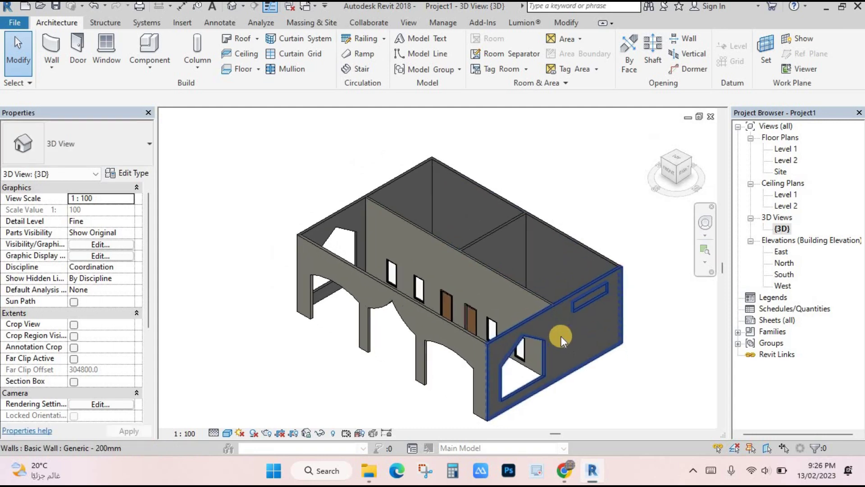
scroll(561, 336, up, 1)
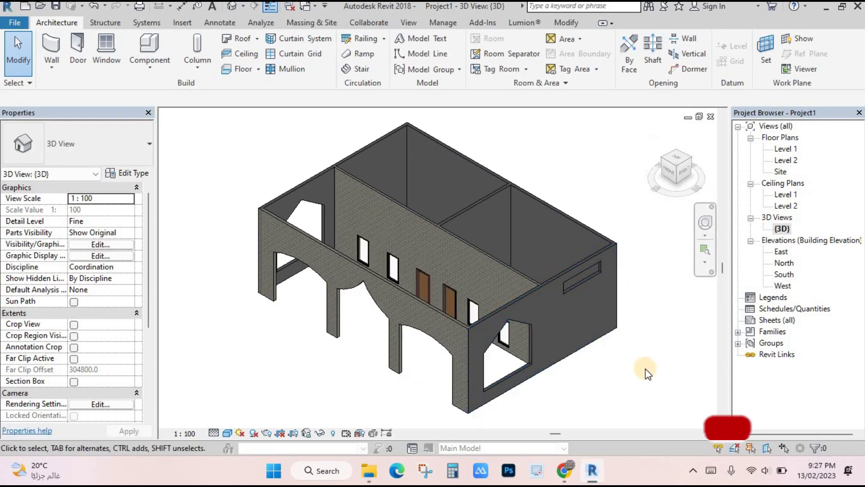